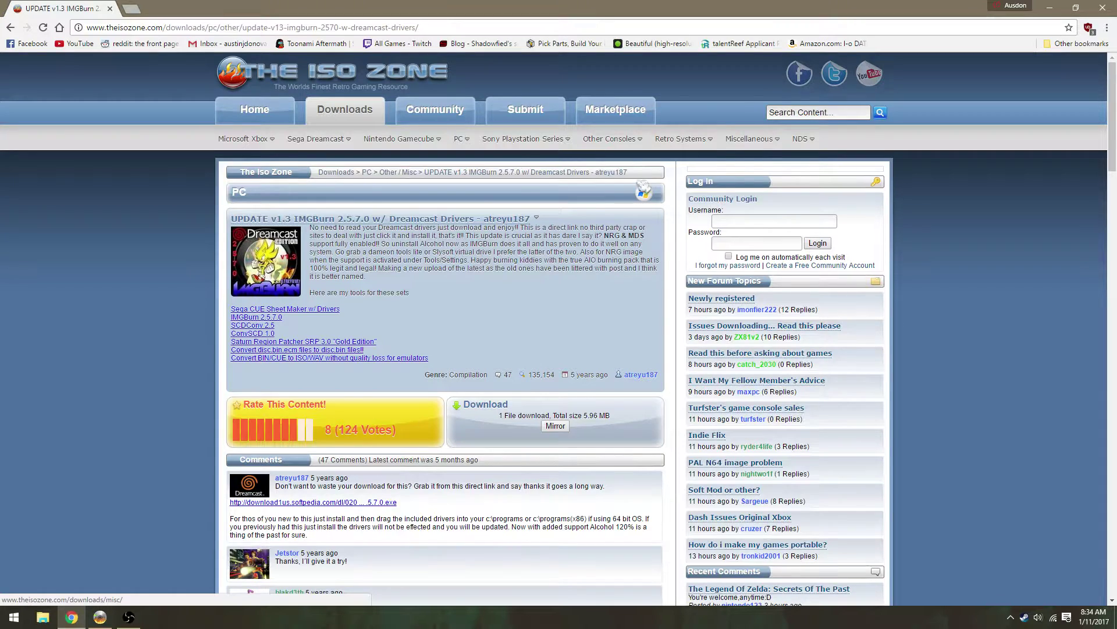
Download UPDATE_IMGBurn_2.5.7.0._w_Dreamcast_Support.7z through the ISO Zone page's mirror on Firedrop.
left_click(261, 29)
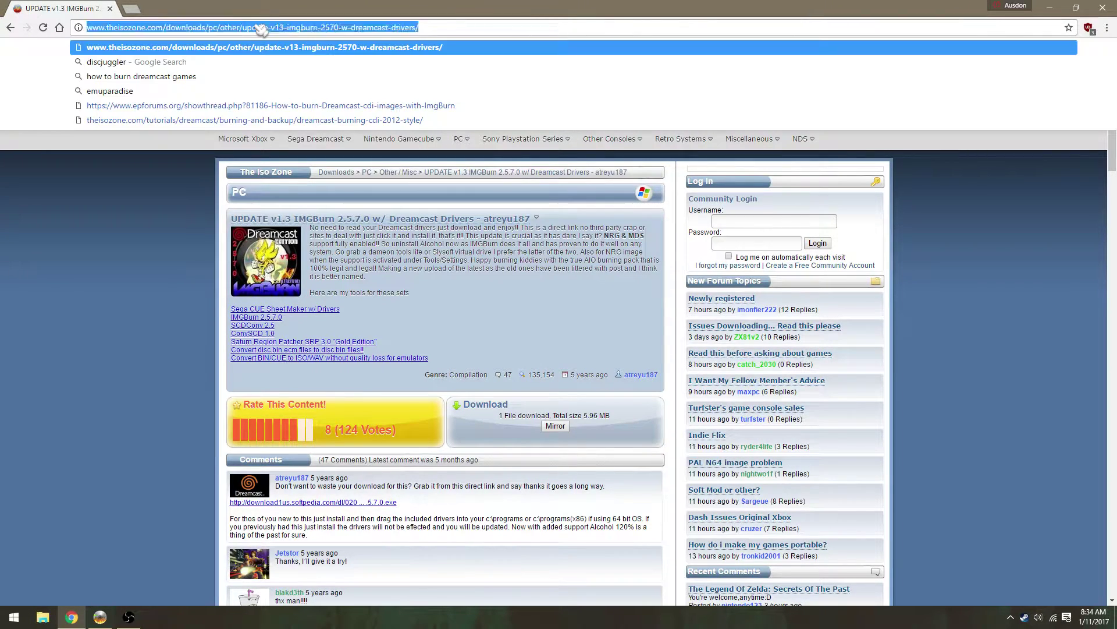
left_click(22, 359)
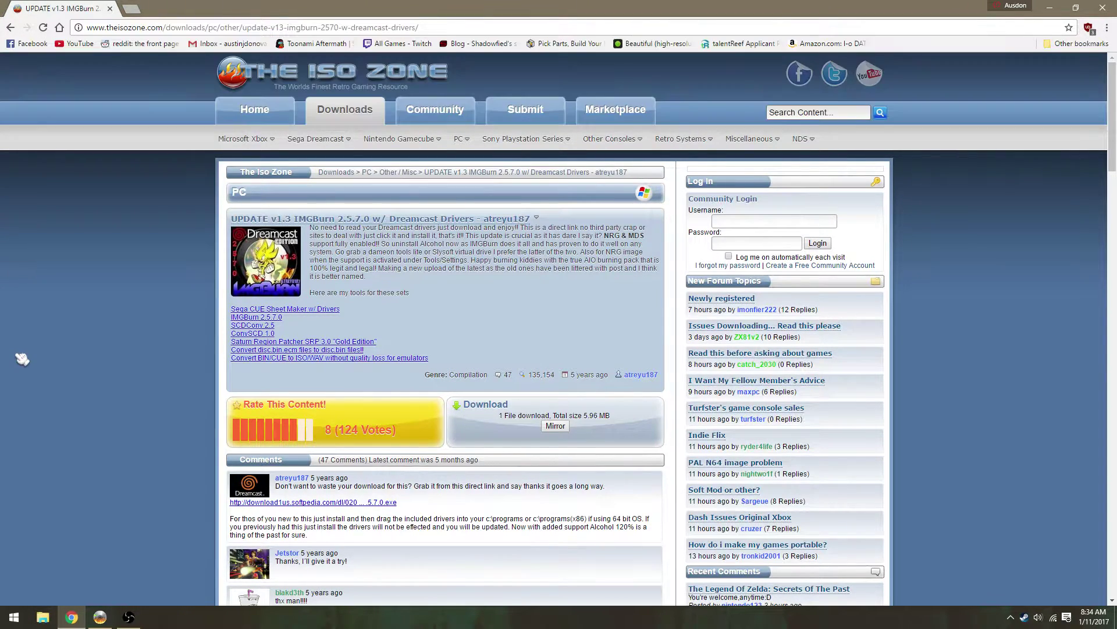
left_click(558, 427)
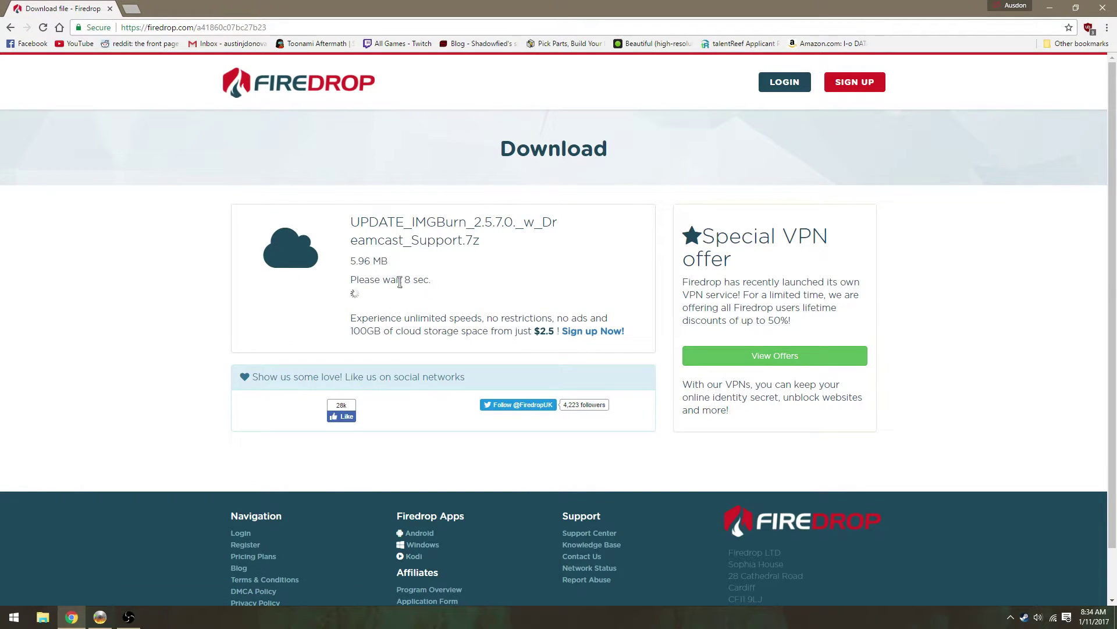
left_click(1049, 7)
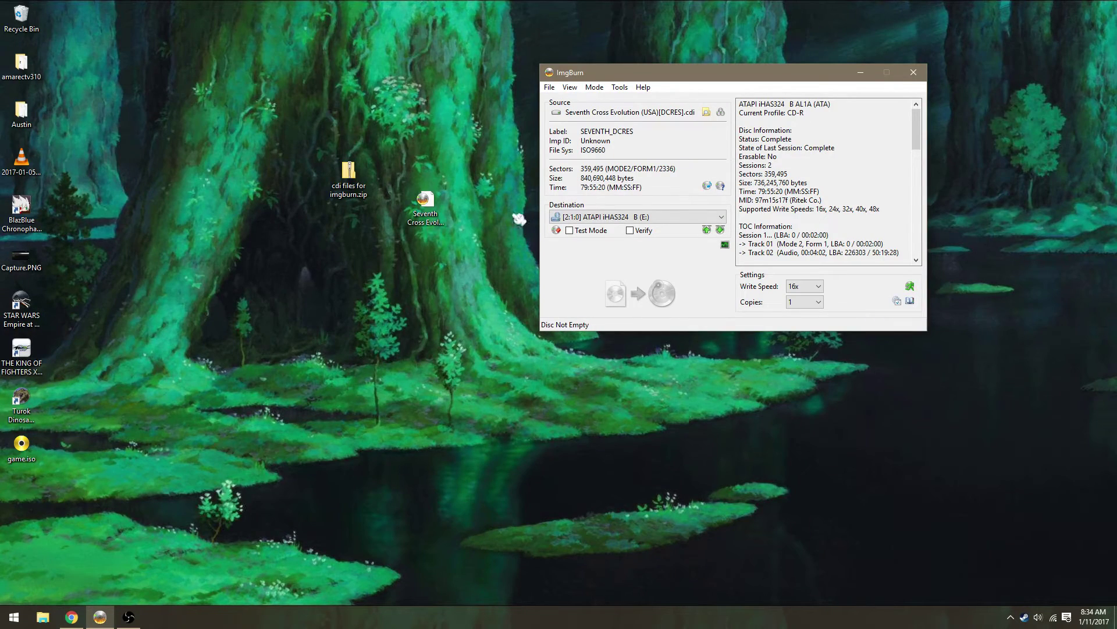
left_click_drag(682, 78, 610, 104)
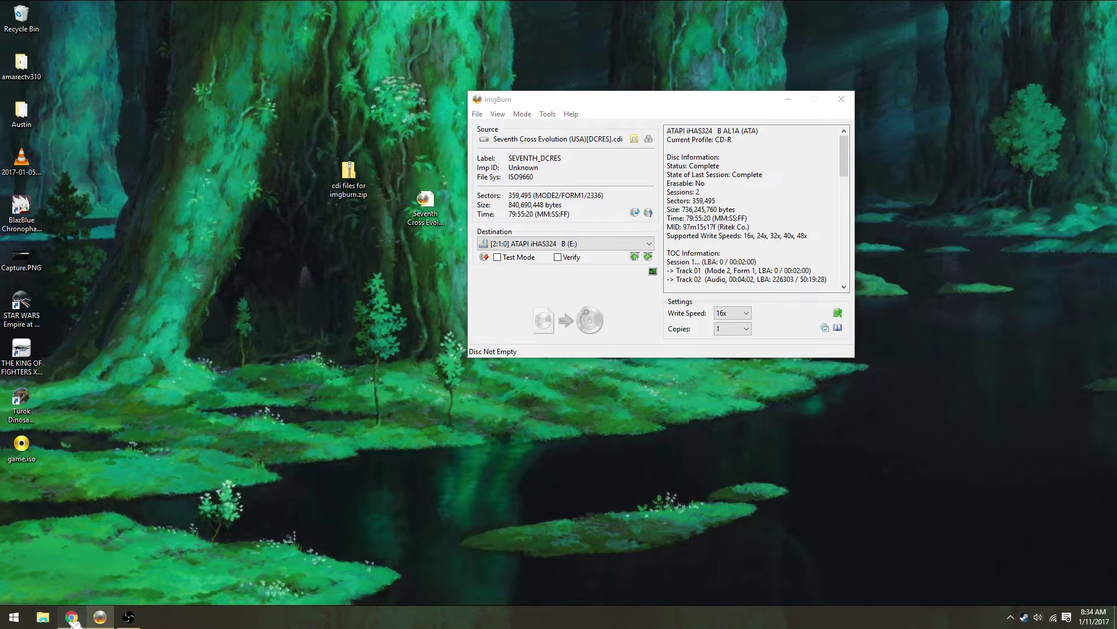
left_click(72, 616)
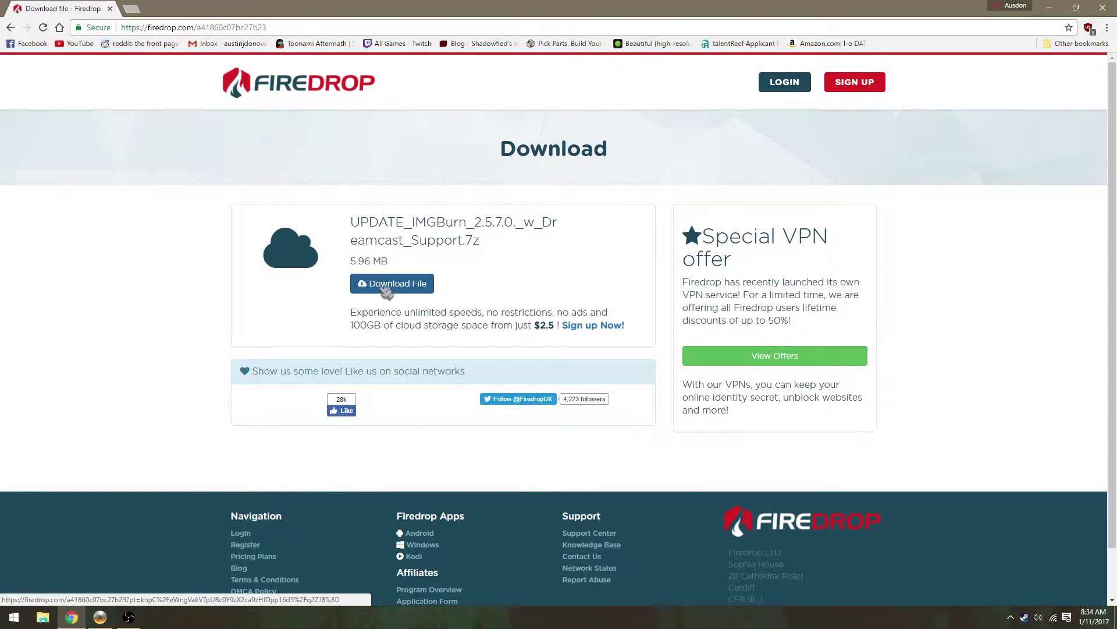
left_click(388, 284)
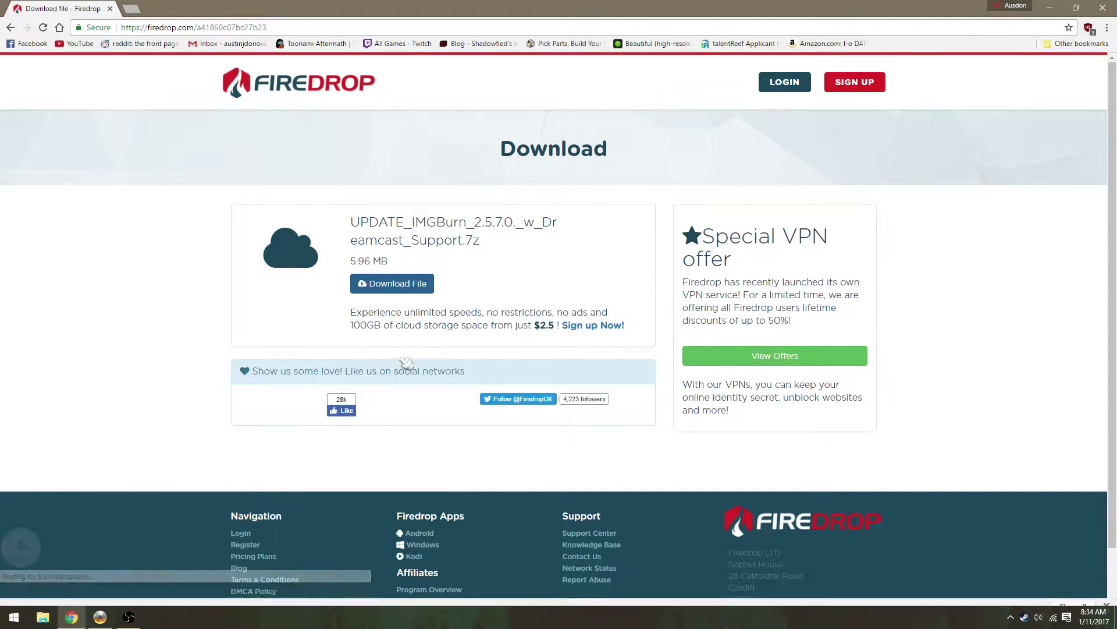
Open the downloaded ImgBurn archive in 7-Zip from the Downloads folder, and close the folder and browser windows.
left_click(122, 590)
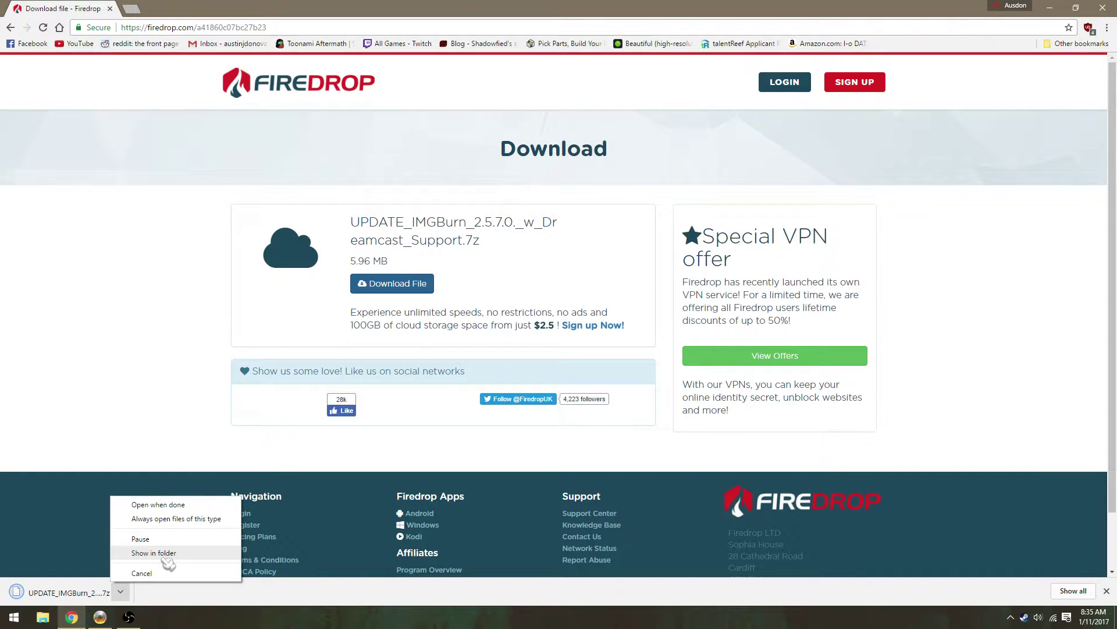
left_click(166, 556)
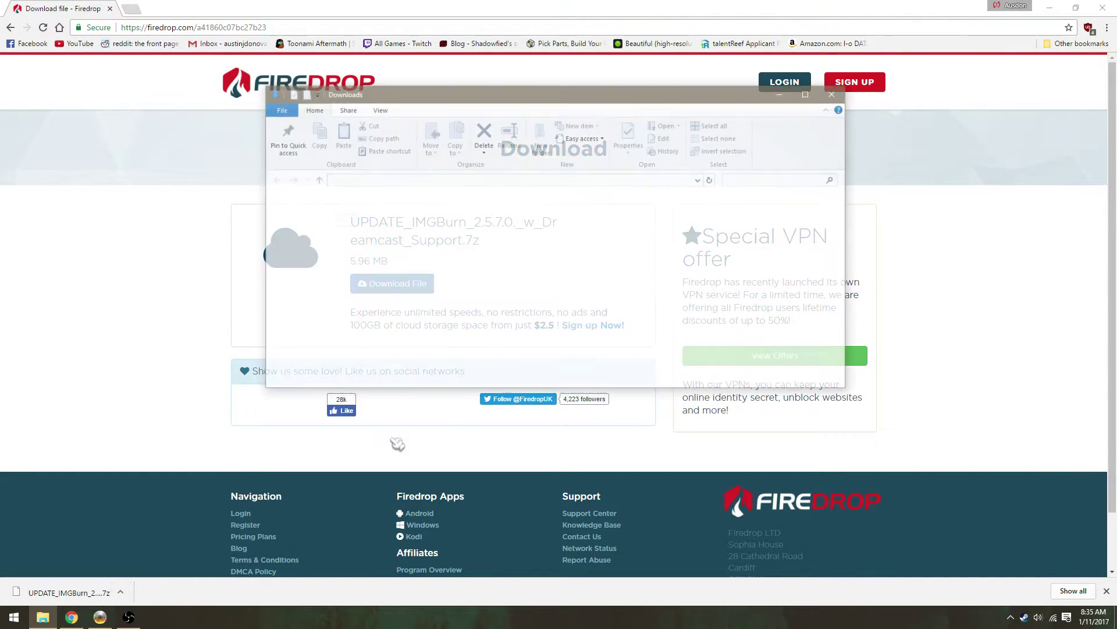
right_click(397, 309)
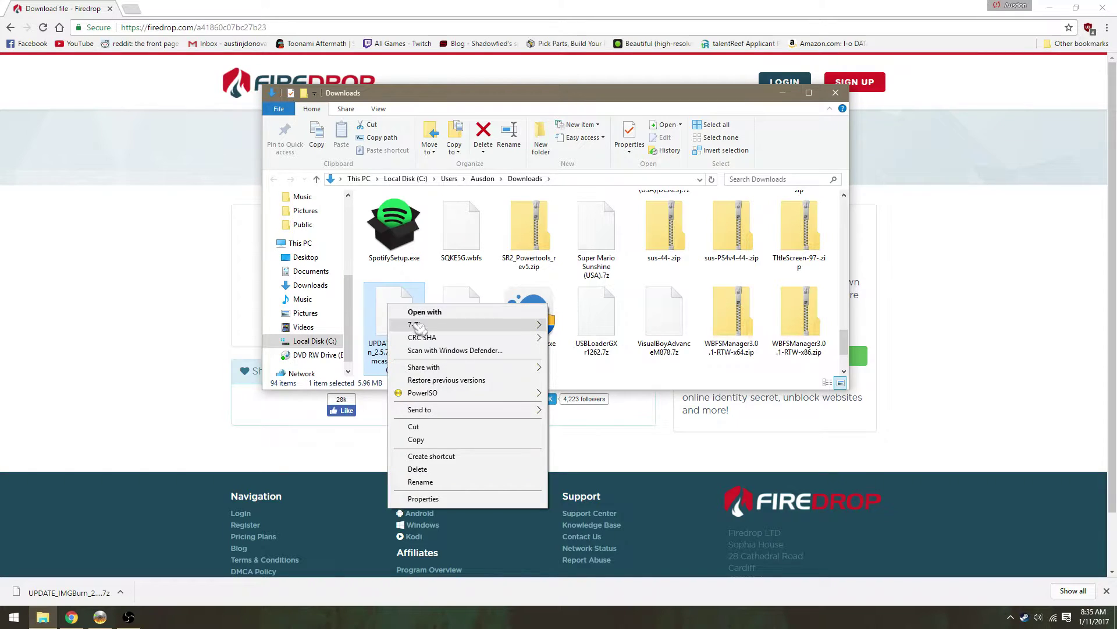
mouse_move(506, 324)
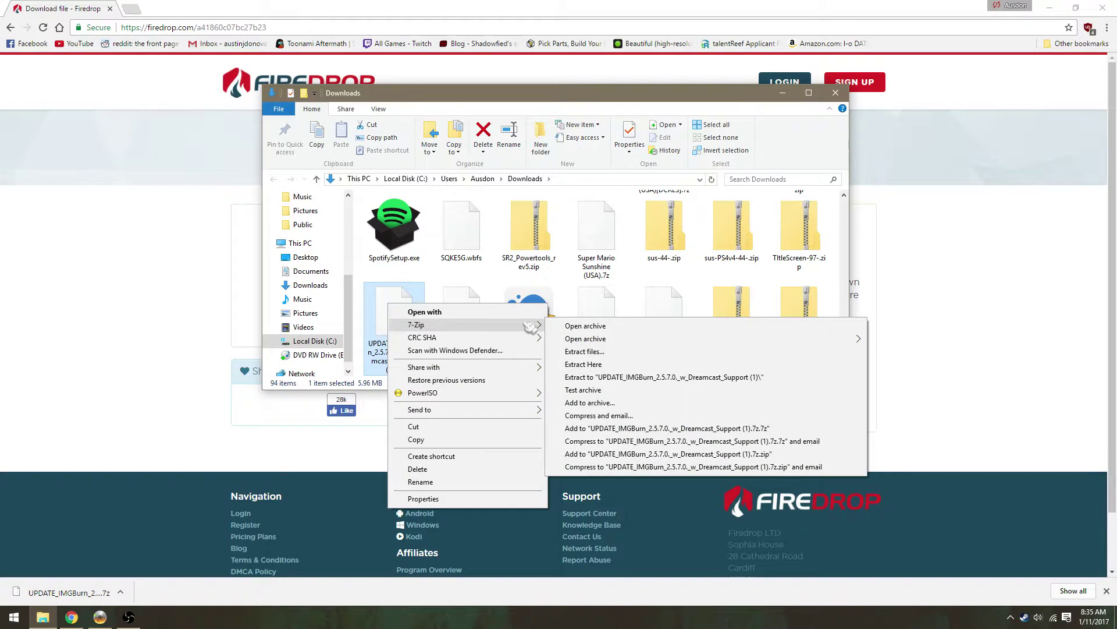
left_click(596, 327)
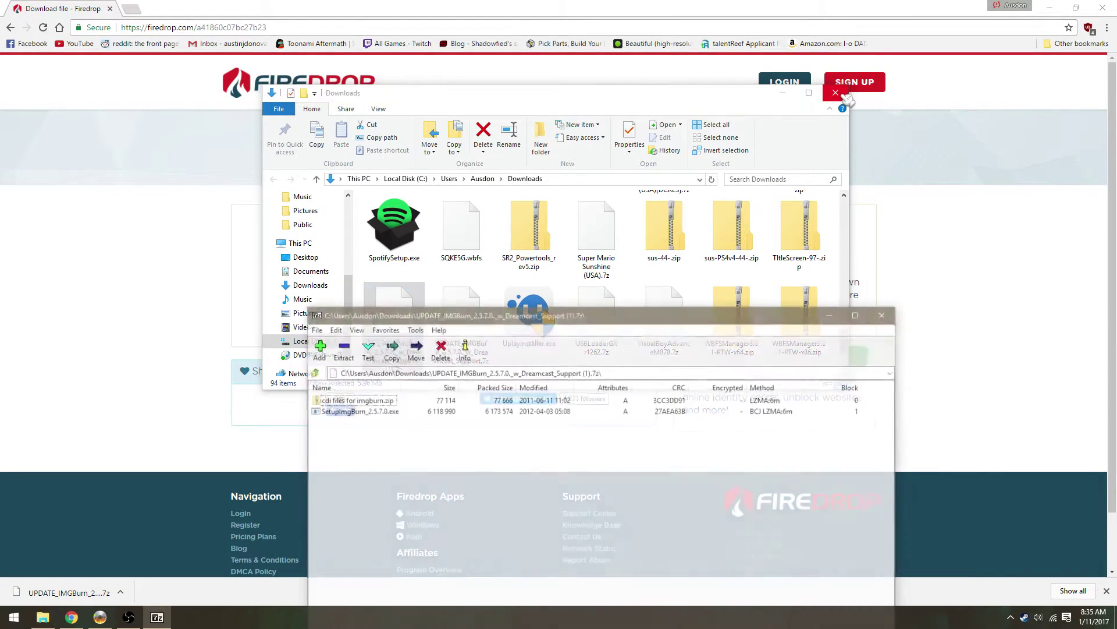
left_click(844, 95)
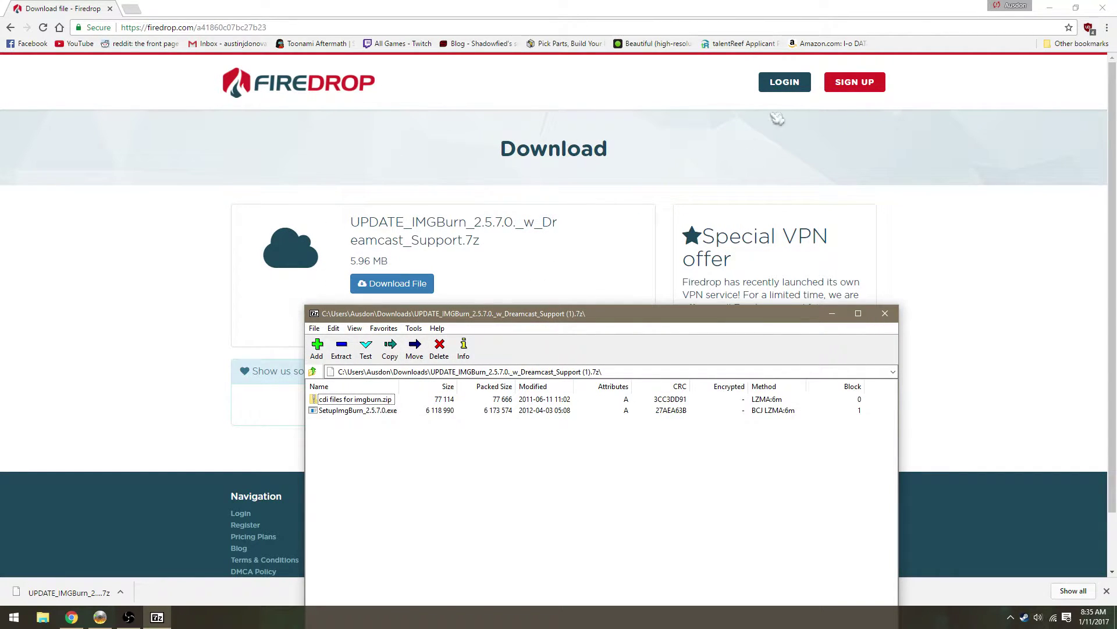
left_click(1102, 7)
Move the 7-Zip window aside and look at the archive's cdi files for imgburn.zip and SetupImgBurn_2.5.7.0.exe.
left_click_drag(627, 316, 886, 322)
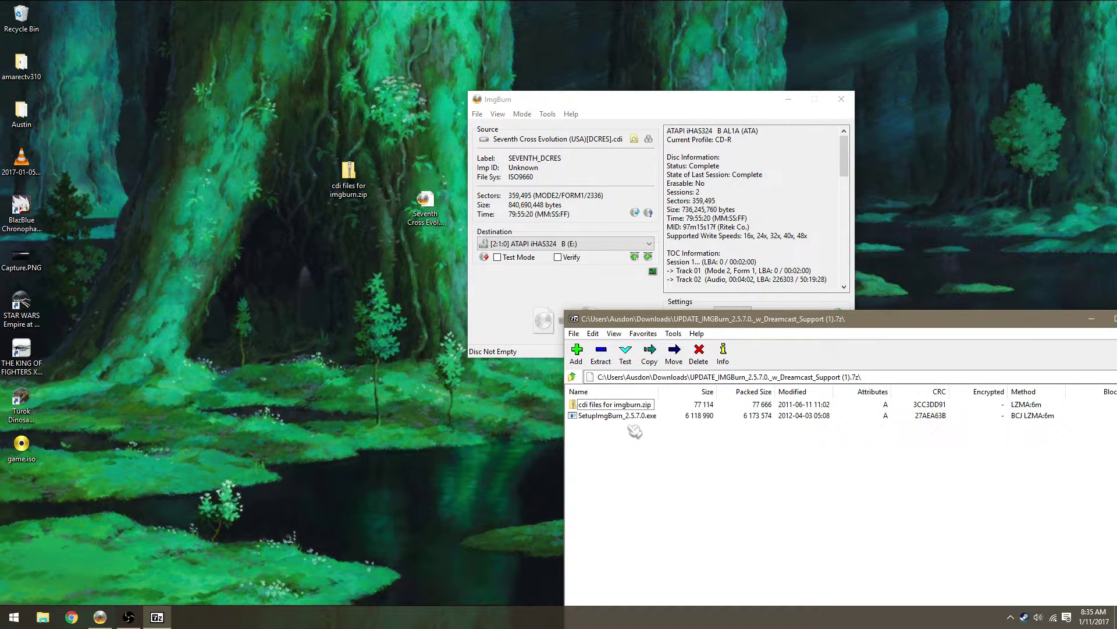
left_click(626, 405)
left_click(625, 416)
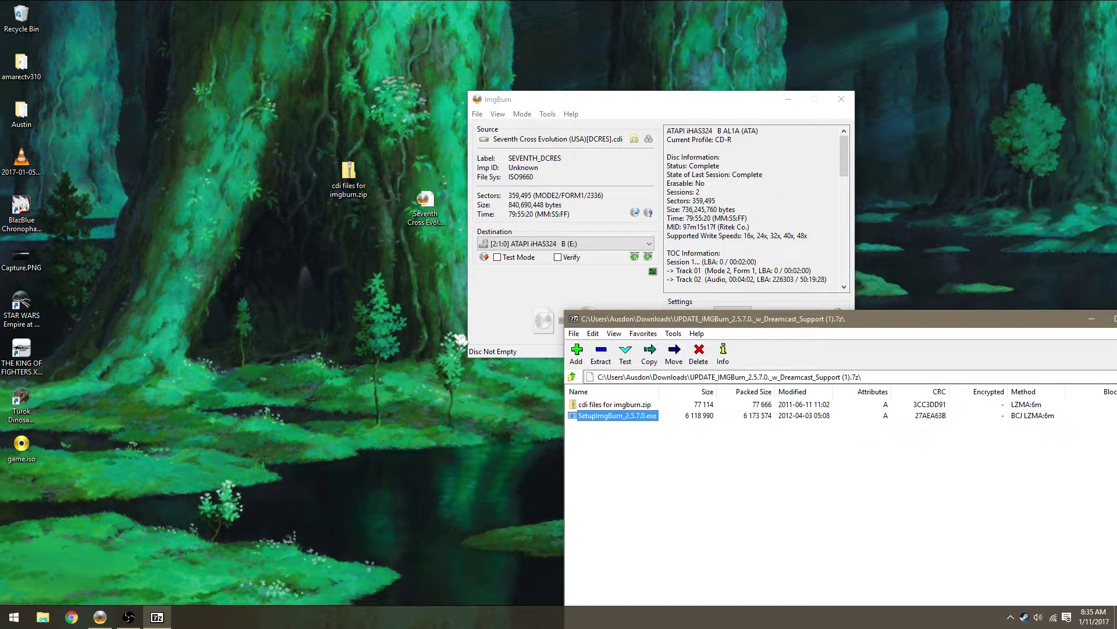
Close the running ImgBurn program.
left_click(476, 352)
key("alt+F4")
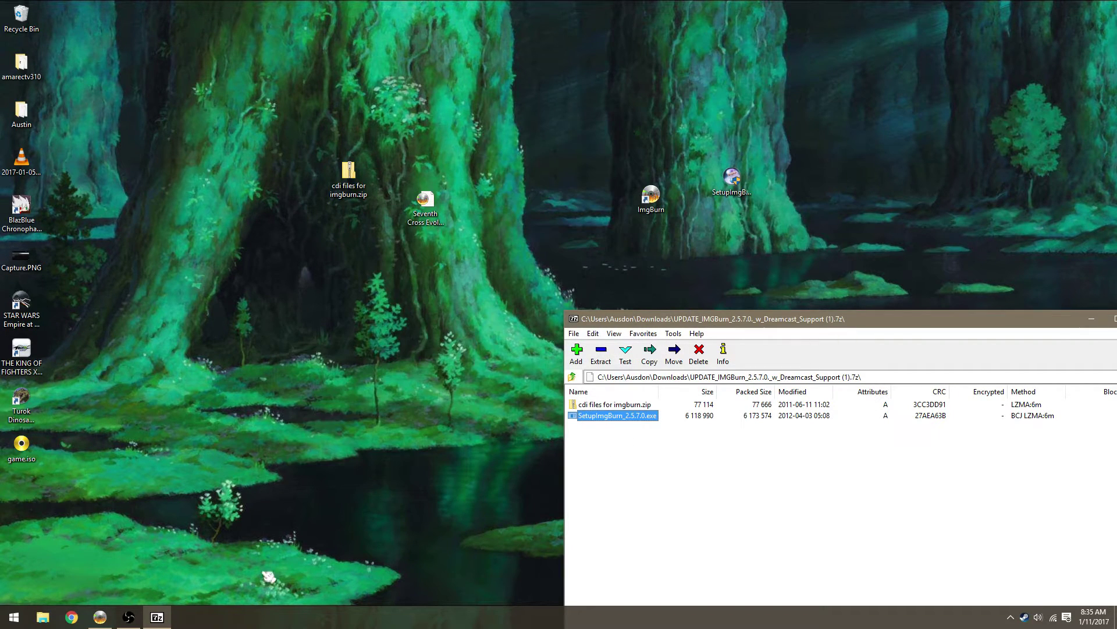
right_click(157, 617)
right_click(100, 616)
left_click(115, 592)
Place the ImgBurn setup file and cdi files for imgburn.zip side by side on the desktop, and close the 7-Zip window.
left_click_drag(731, 179, 599, 55)
left_click_drag(349, 172, 526, 72)
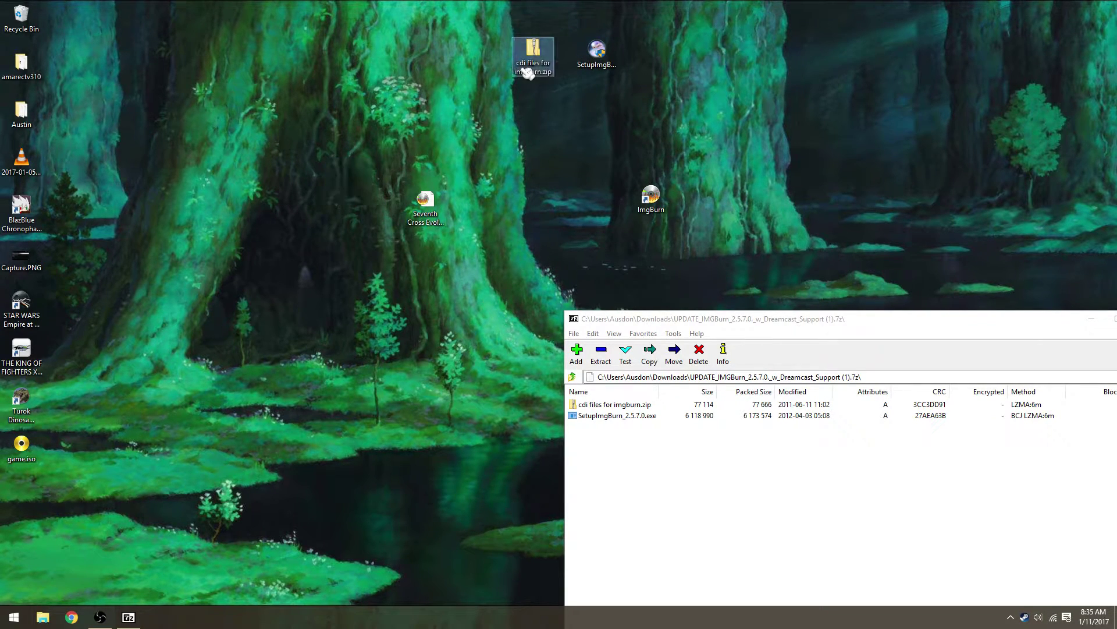
left_click(627, 448)
left_click_drag(840, 328, 624, 294)
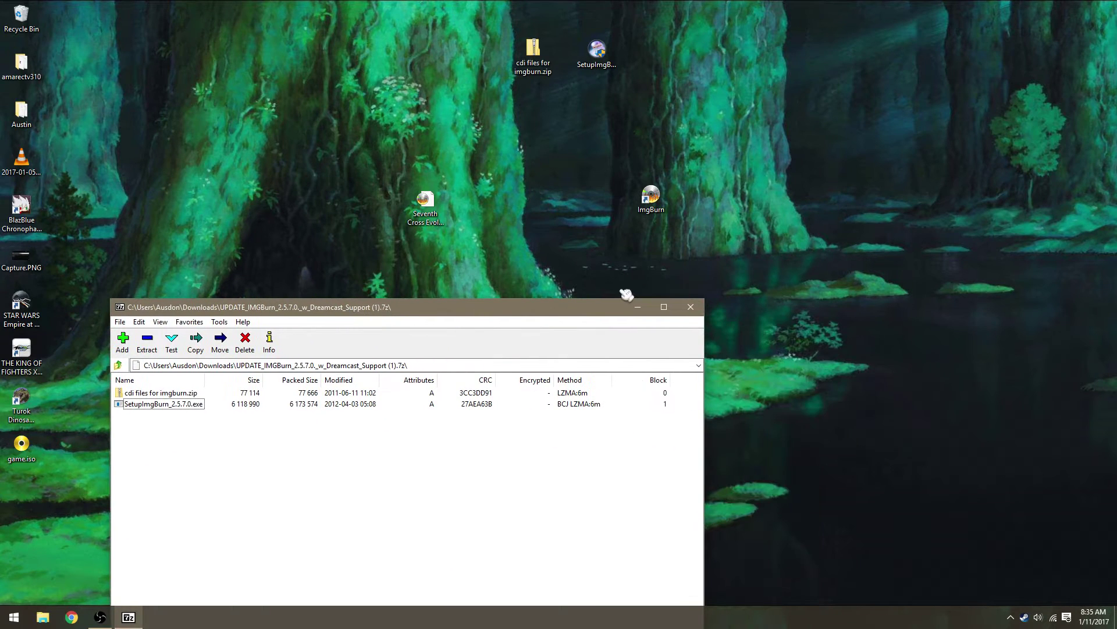
left_click(687, 305)
Run the ImgBurn 2.5.7.0 setup from the desktop, accept the license, and install with the default components and folders.
double_click(615, 50)
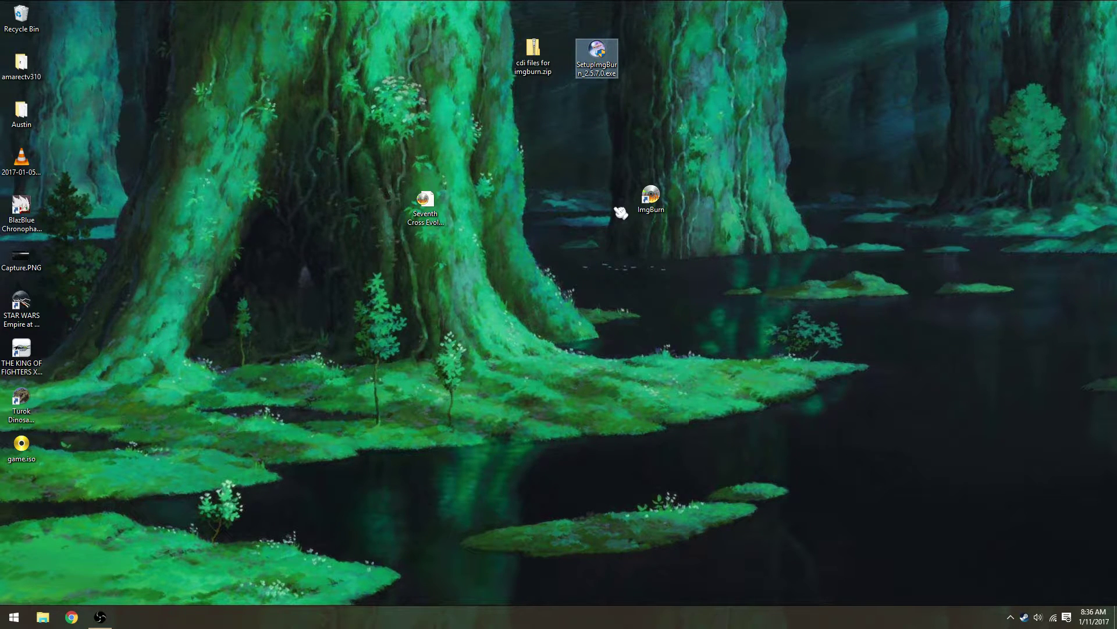
left_click(632, 404)
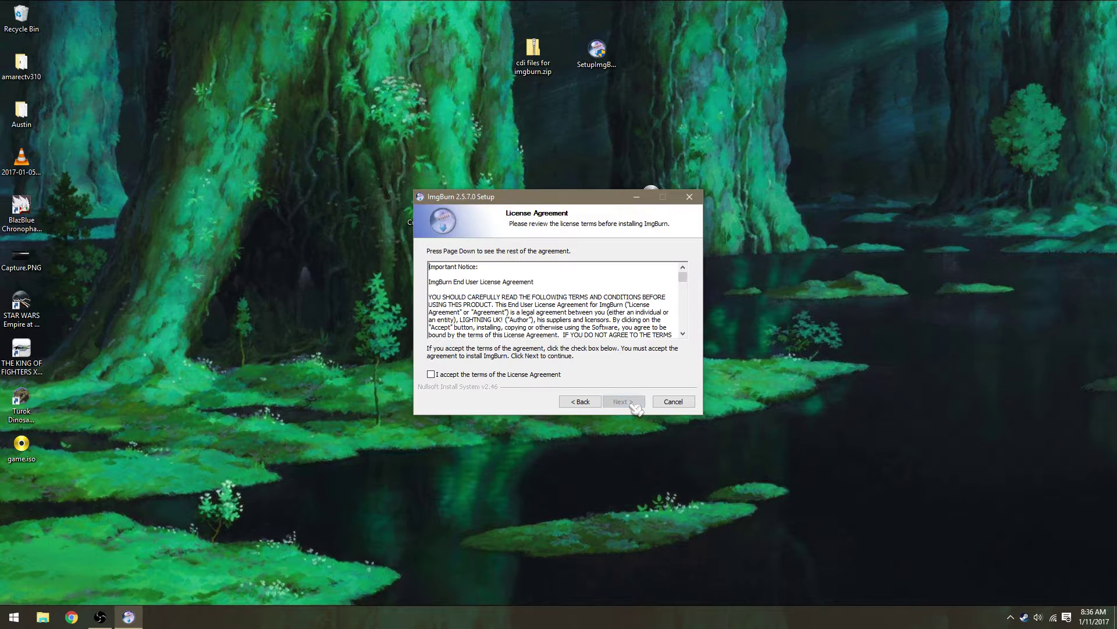
left_click(619, 402)
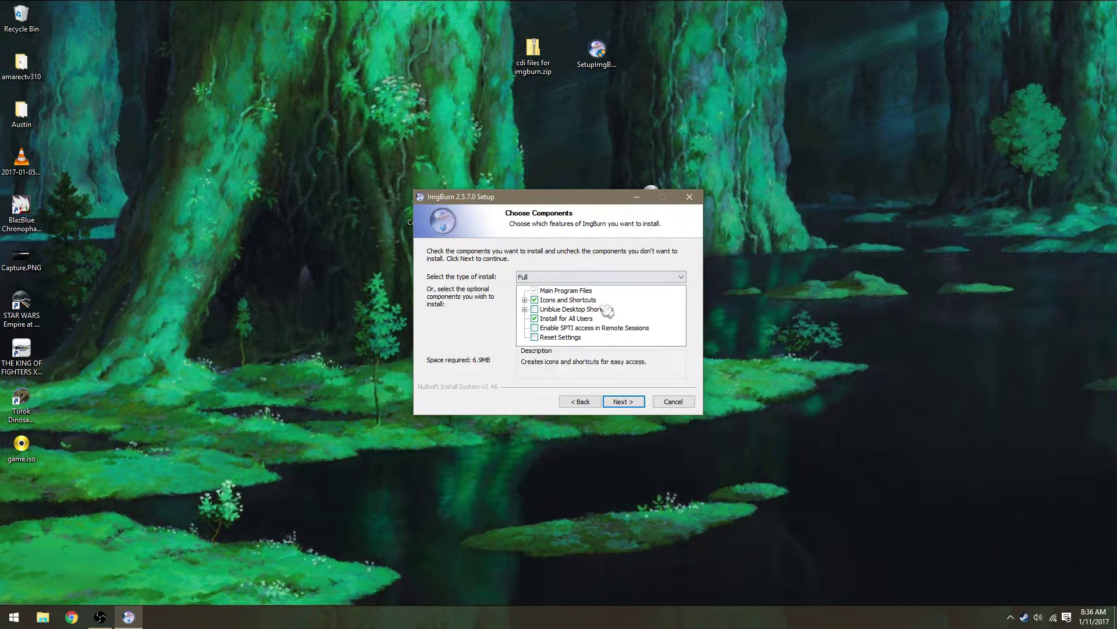
left_click(632, 403)
left_click(633, 403)
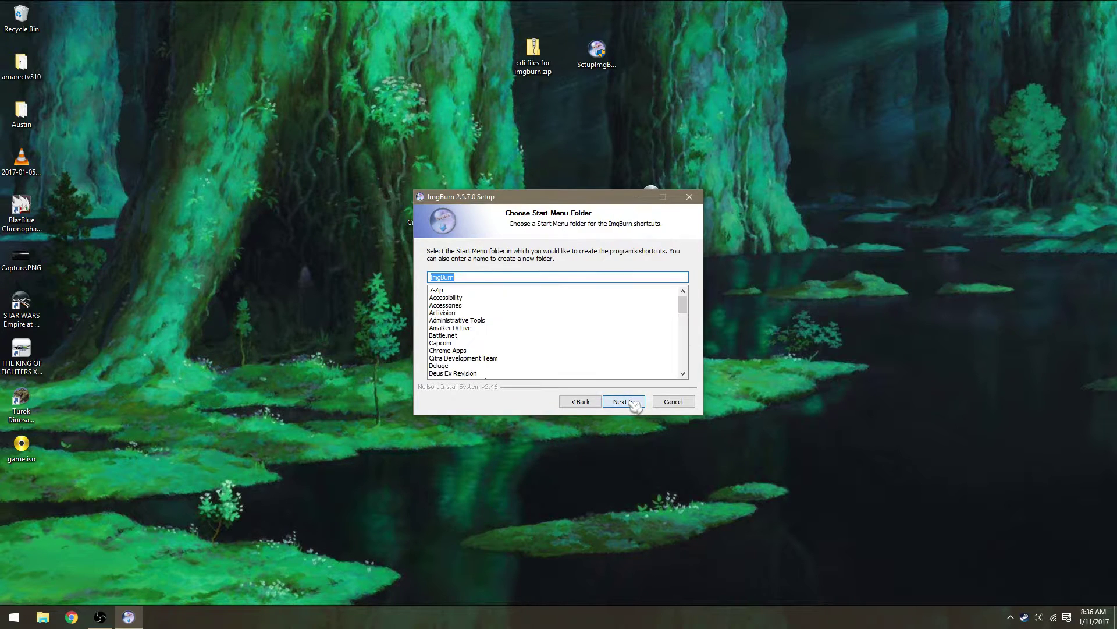
left_click(633, 403)
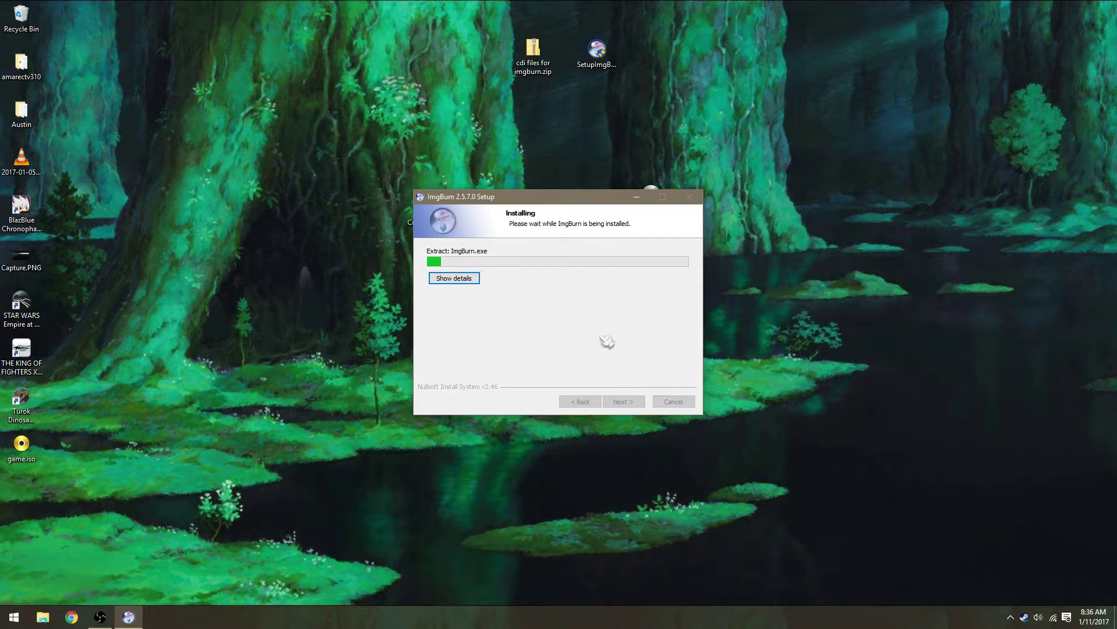
Close the ImgBurn web page opened by the installer and finish the setup wizard.
left_click_drag(608, 207, 742, 267)
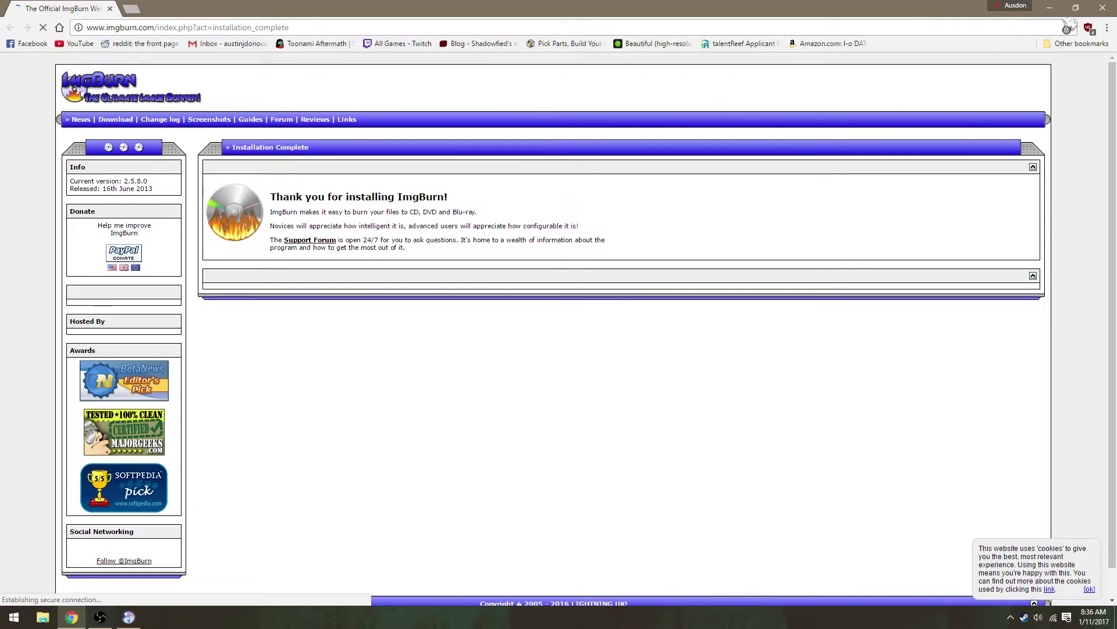
left_click(1103, 8)
left_click(657, 356)
left_click(769, 464)
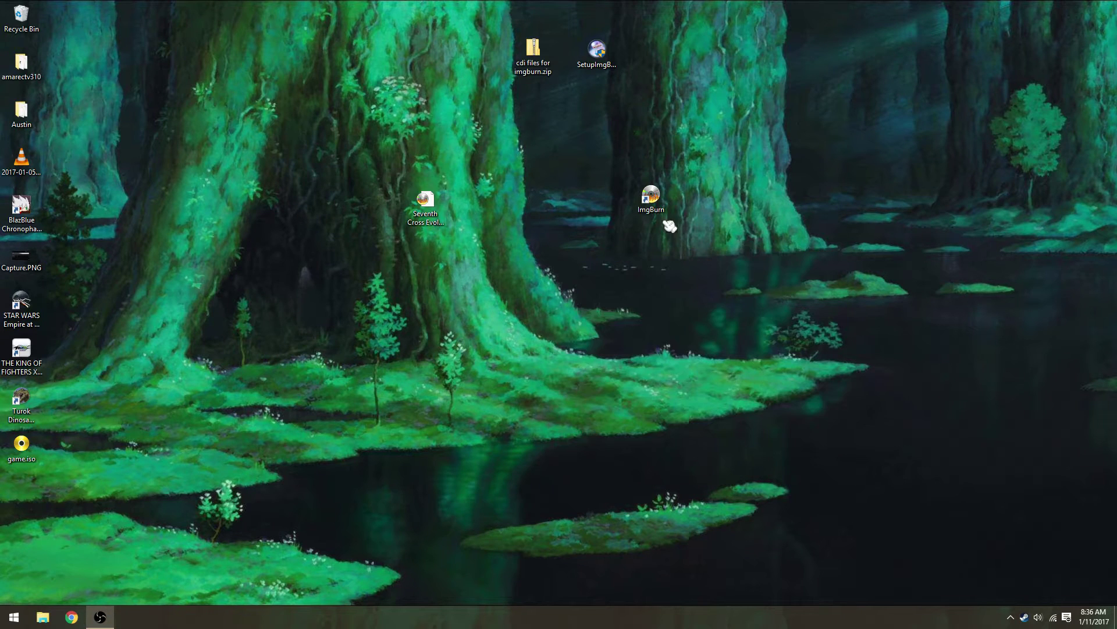
Open the ImgBurn shortcut's install folder under Program Files (x86) and move its window clear of the desktop zip file.
right_click(653, 199)
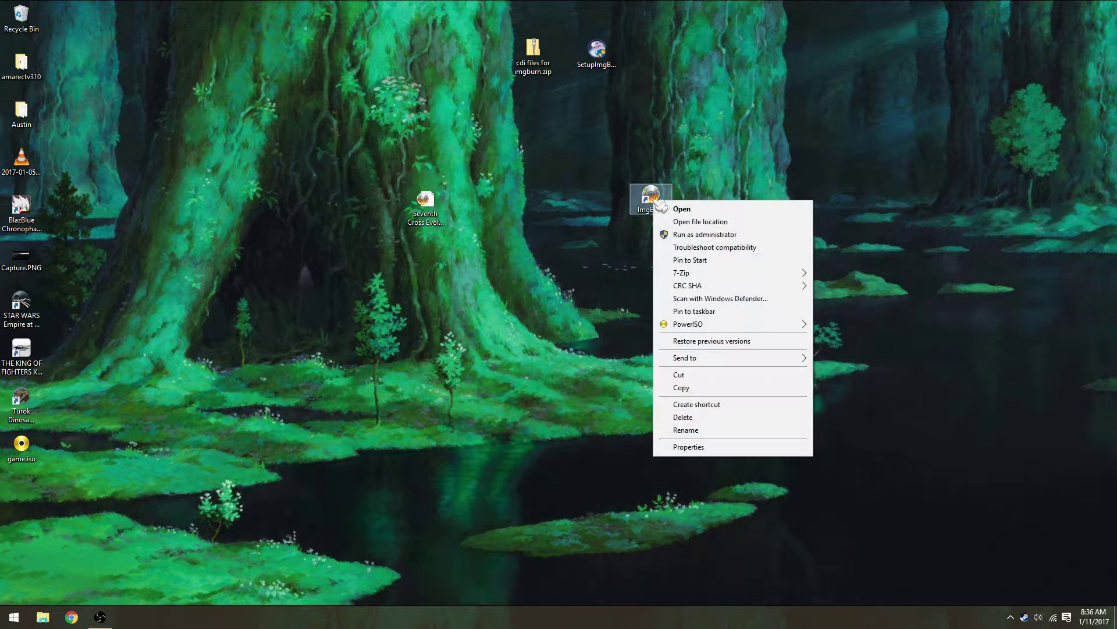
left_click(697, 223)
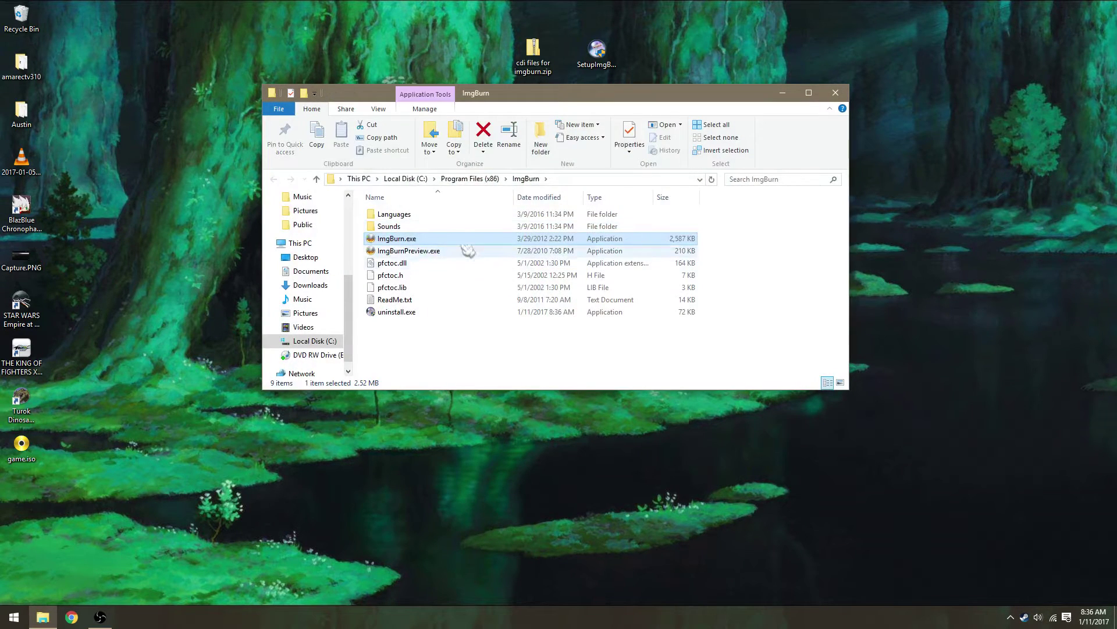
left_click(456, 180)
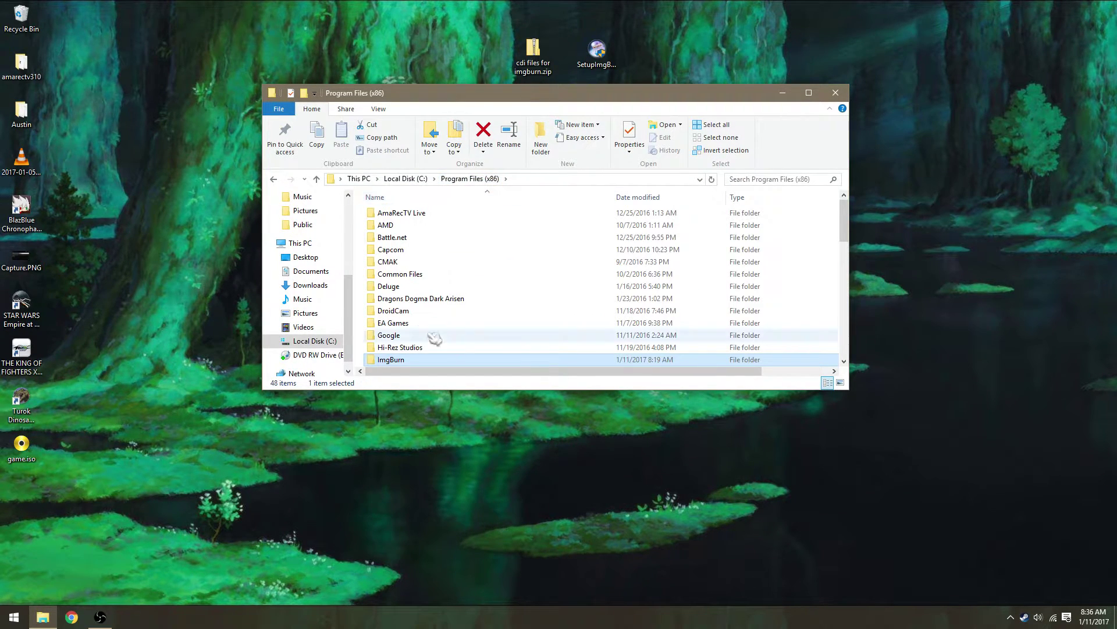
double_click(411, 362)
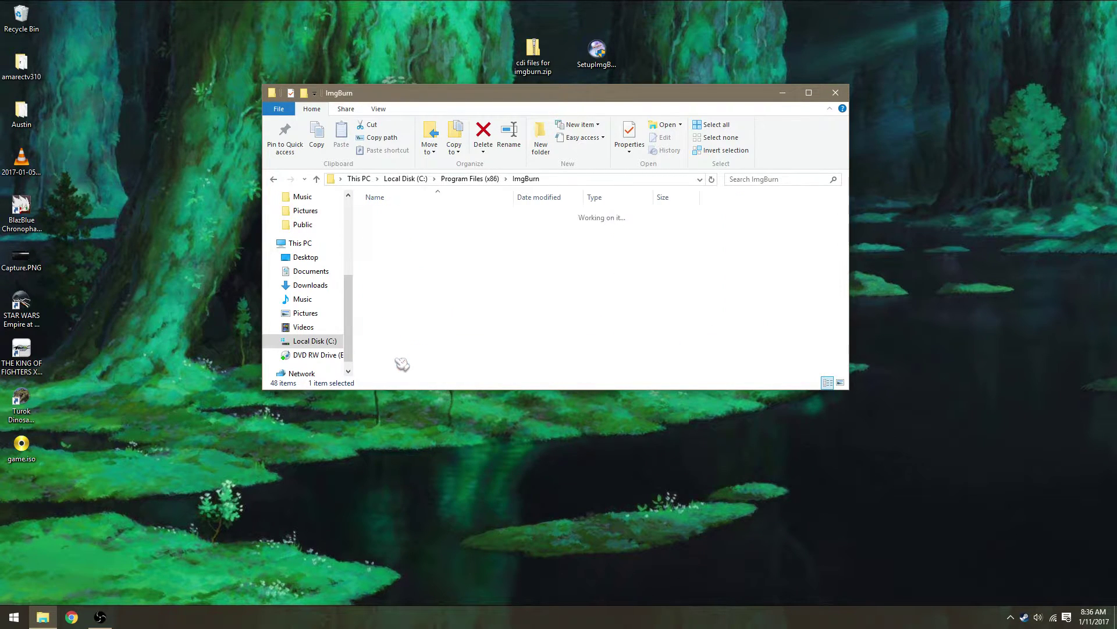
left_click_drag(582, 99, 738, 184)
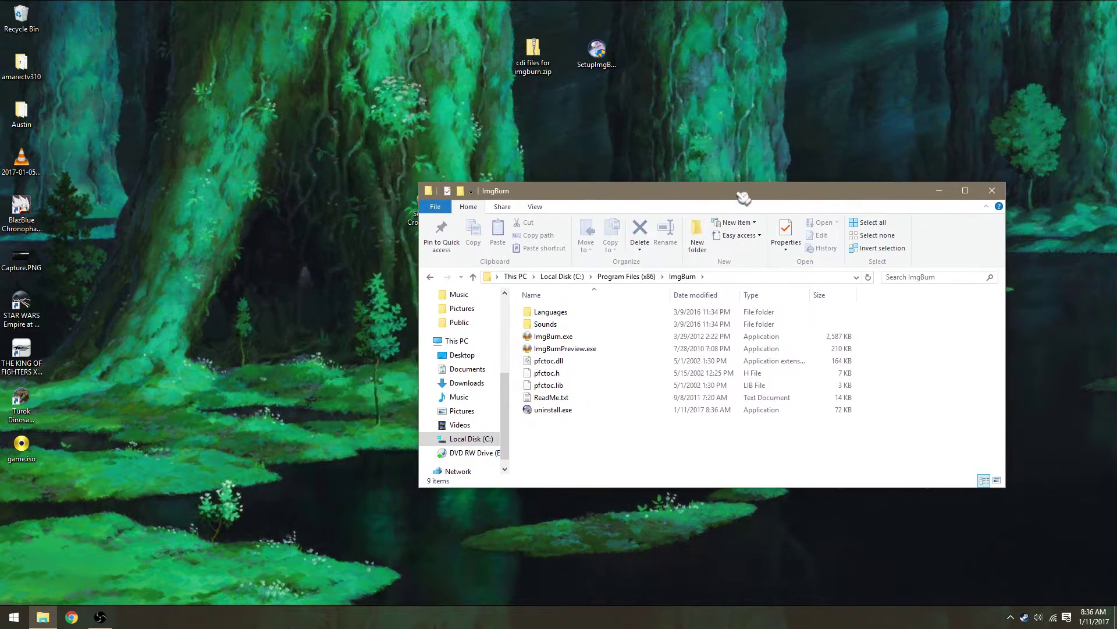
Open cdi files for imgburn.zip beside the install folder, and delete the folder's existing pfctoc.dll, pfctoc.h and pfctoc.lib with administrator permission.
double_click(541, 56)
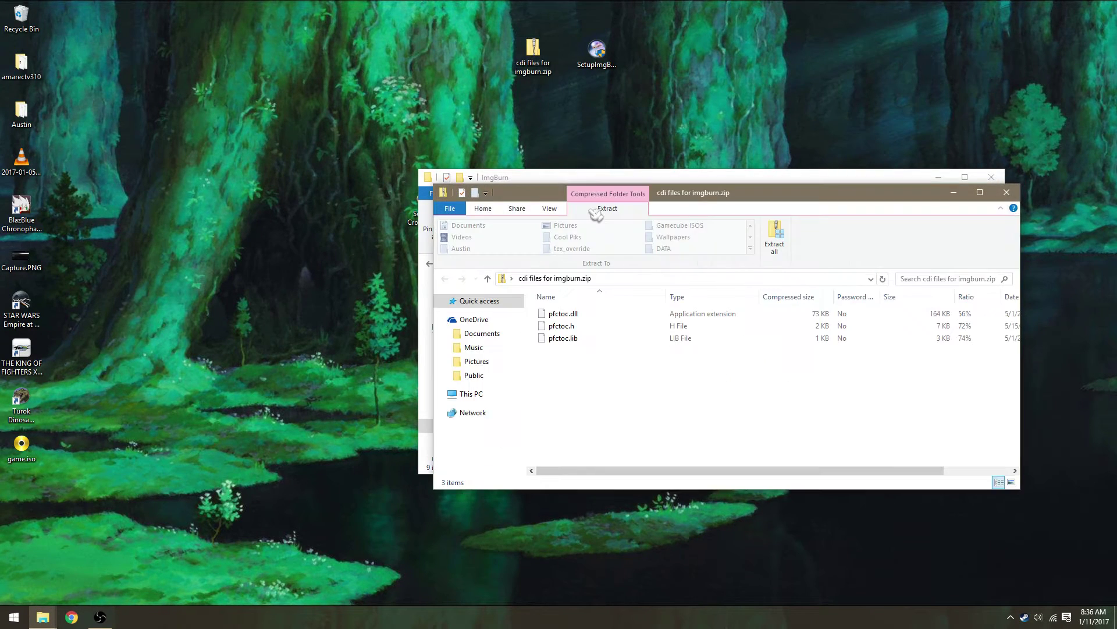
left_click_drag(697, 191, 944, 201)
left_click_drag(928, 385, 520, 352)
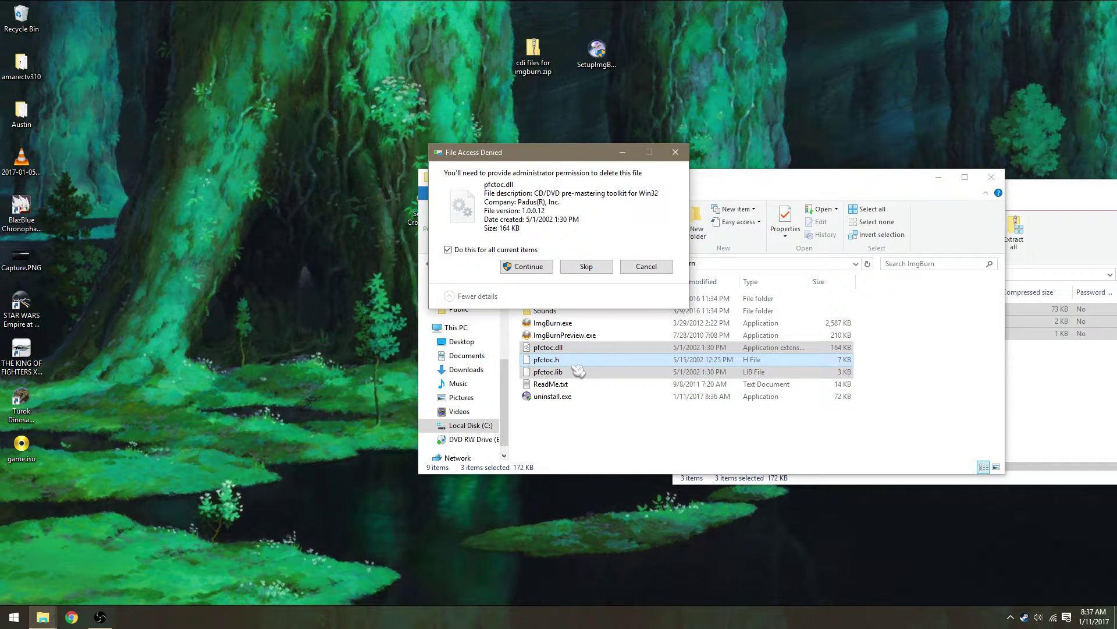
left_click(526, 267)
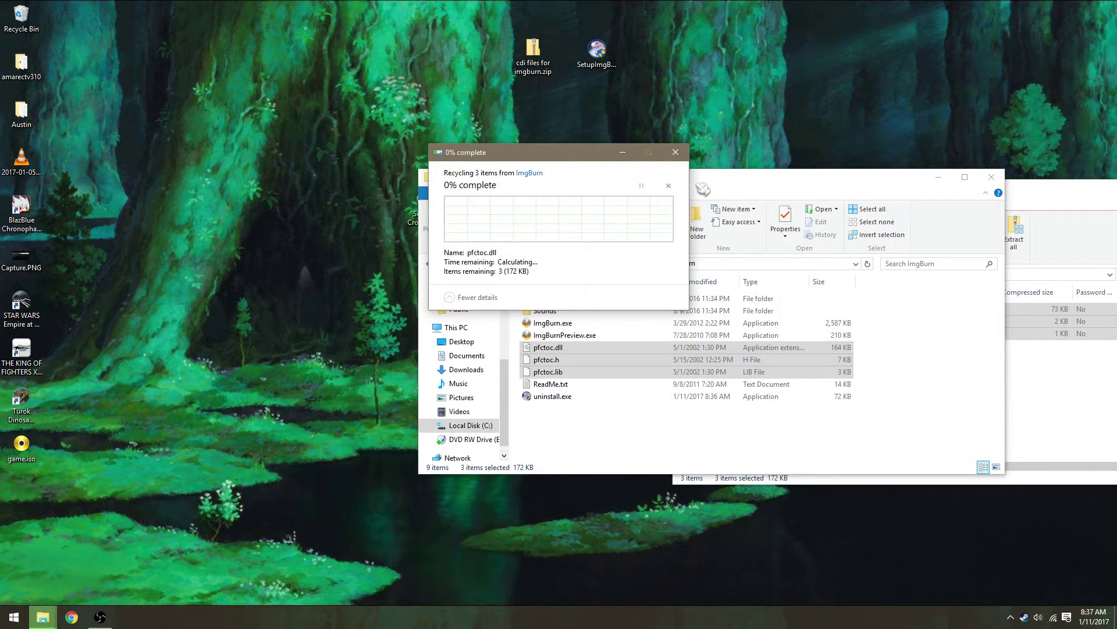
Copy pfctoc.dll, pfctoc.h and pfctoc.lib from cdi files for imgburn.zip into the ImgBurn install folder with administrator permission.
left_click_drag(757, 186, 524, 119)
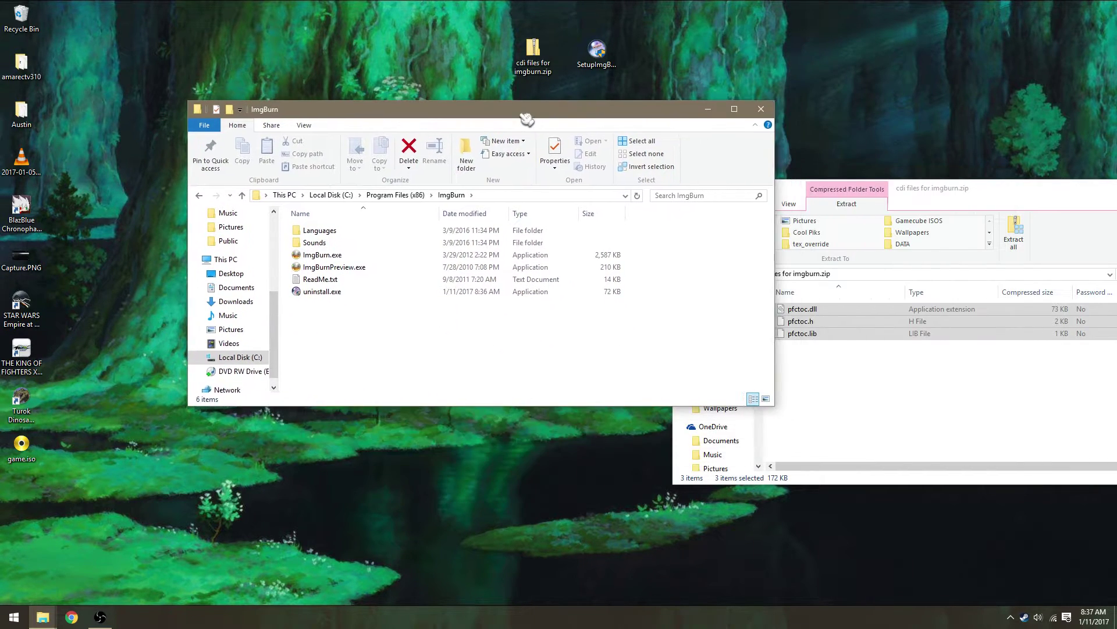
left_click_drag(880, 376, 811, 315)
left_click_drag(810, 319, 507, 303)
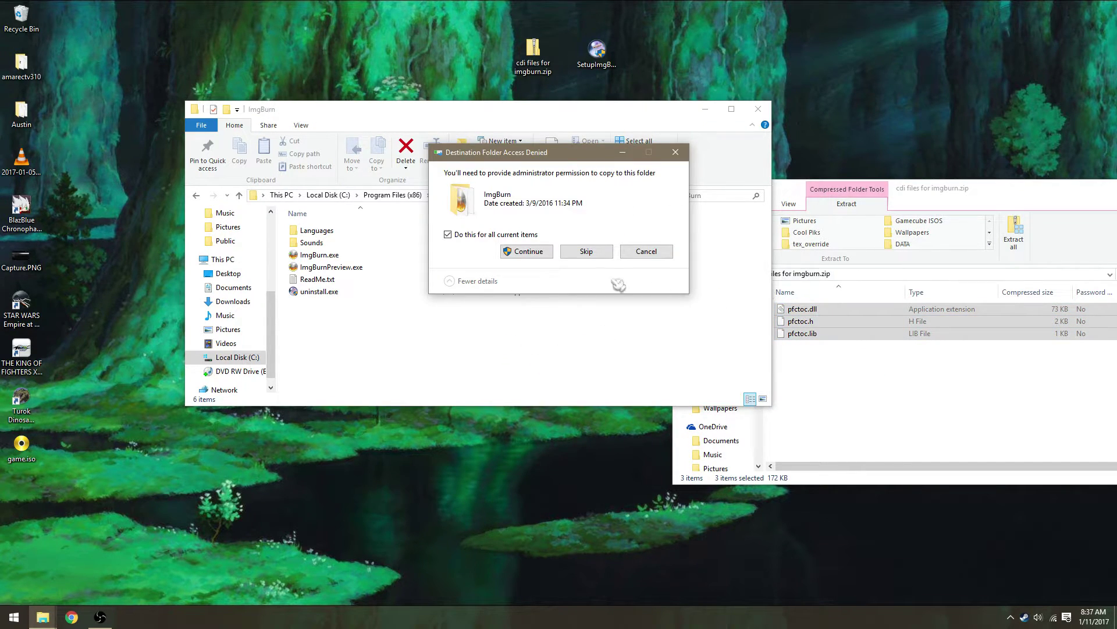
left_click(525, 251)
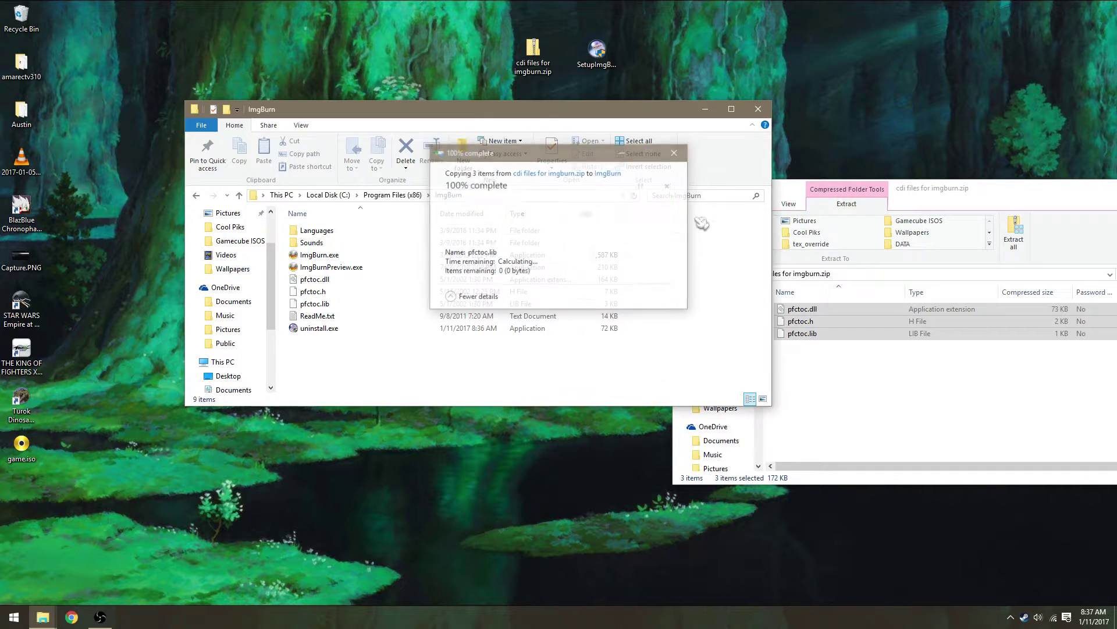
Close the cdi files for imgburn.zip window and the ImgBurn install folder window.
left_click_drag(919, 198, 404, 300)
left_click(691, 290)
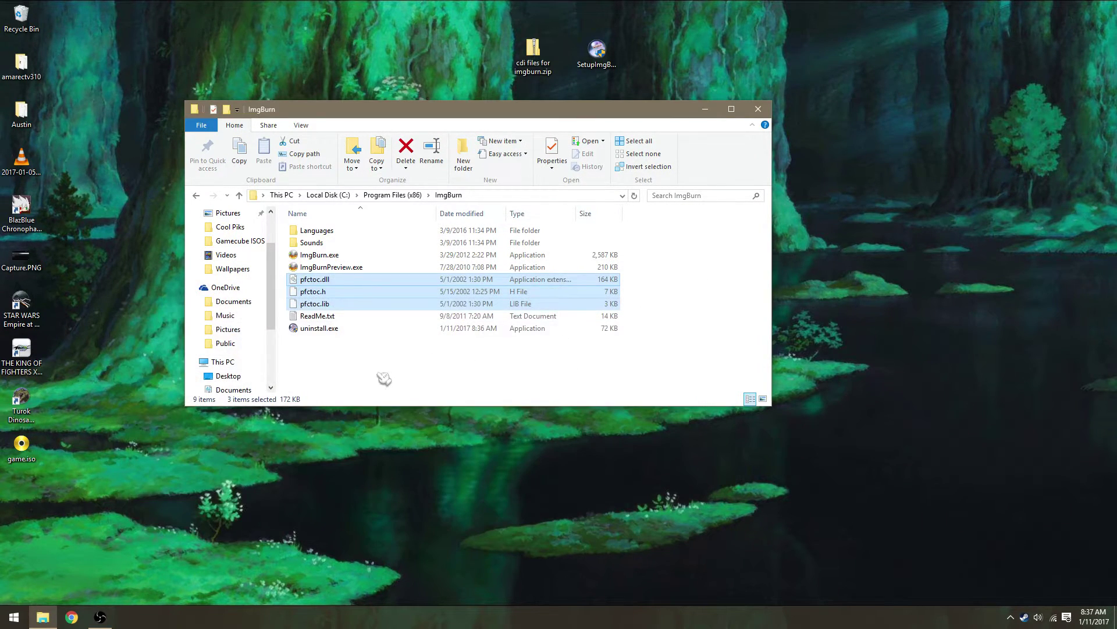
left_click(418, 353)
left_click(759, 110)
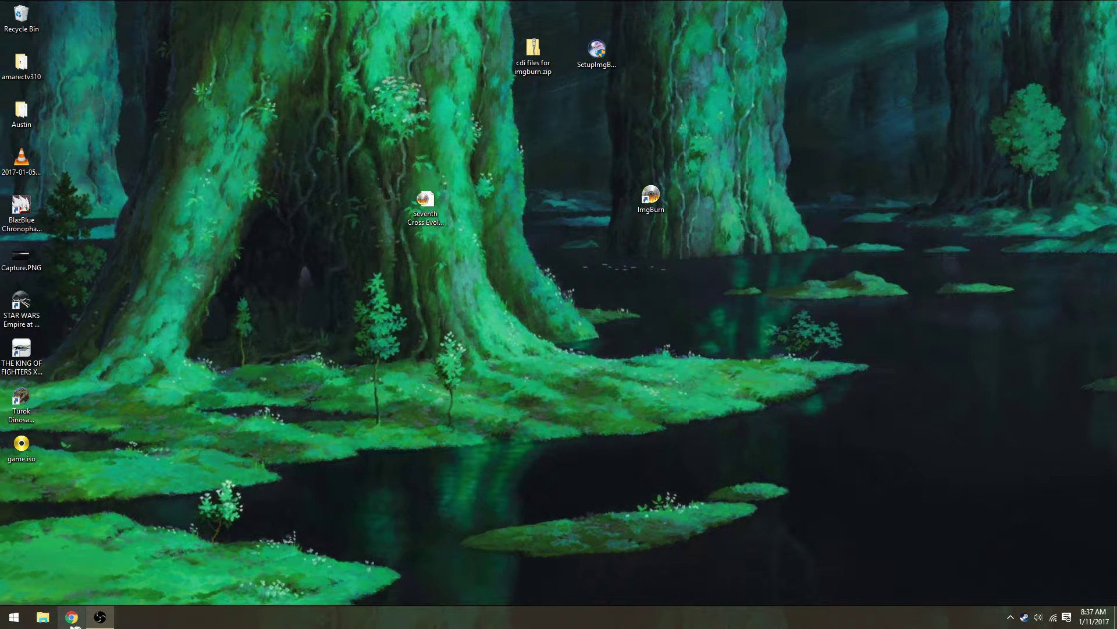
Switch to Chrome, search Google for "seventh cross evolution iso", and open the Emuparadise result for the USA version.
left_click(72, 618)
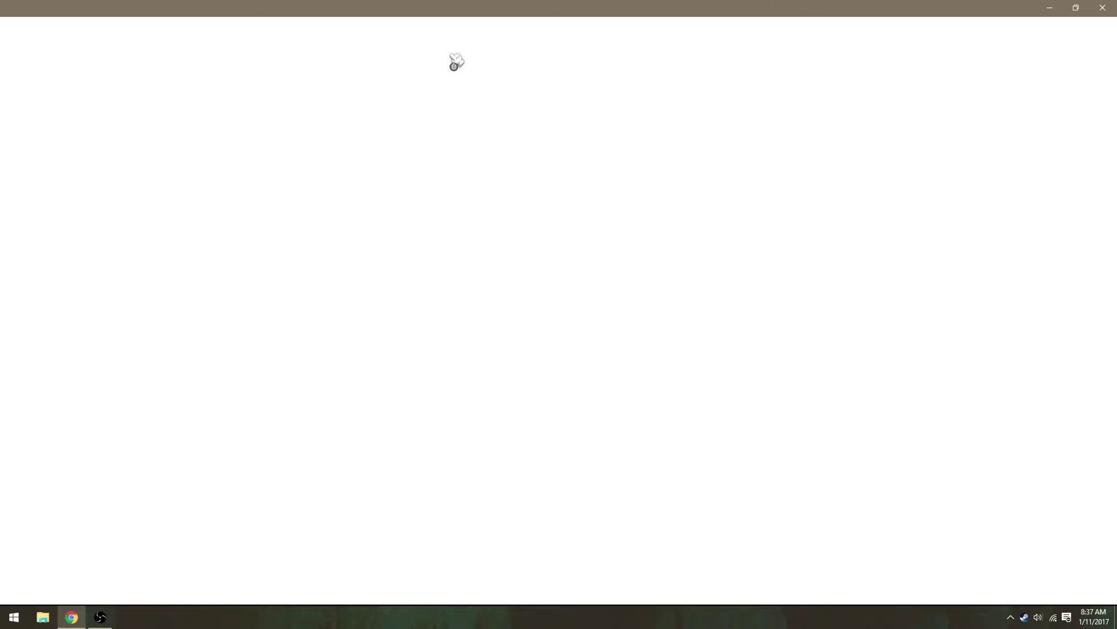
left_click(447, 26)
type("seven")
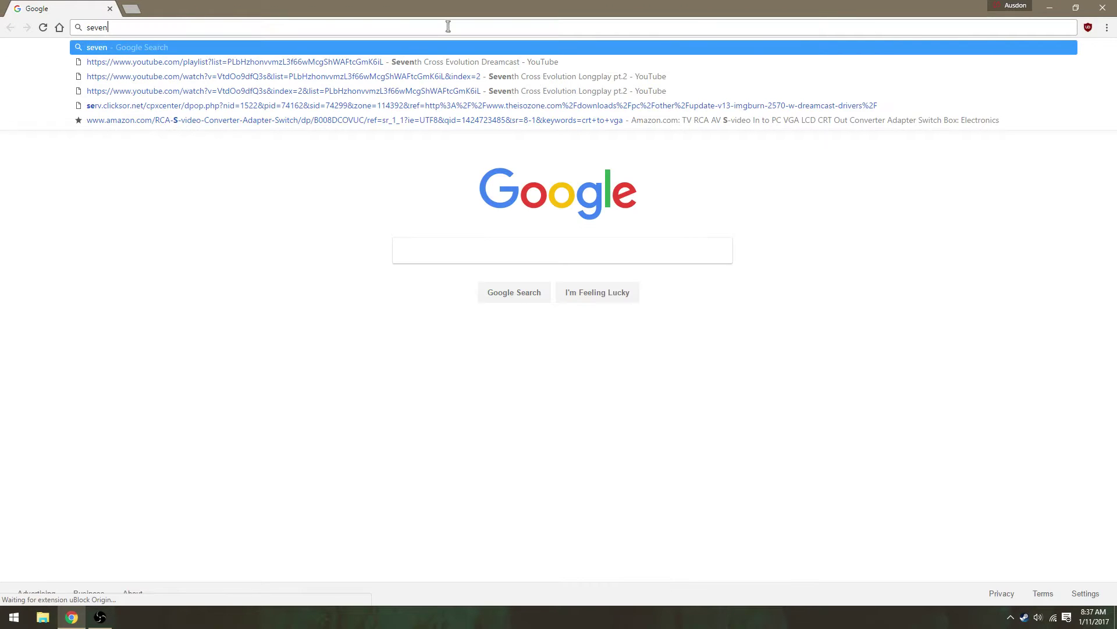
type("th cro")
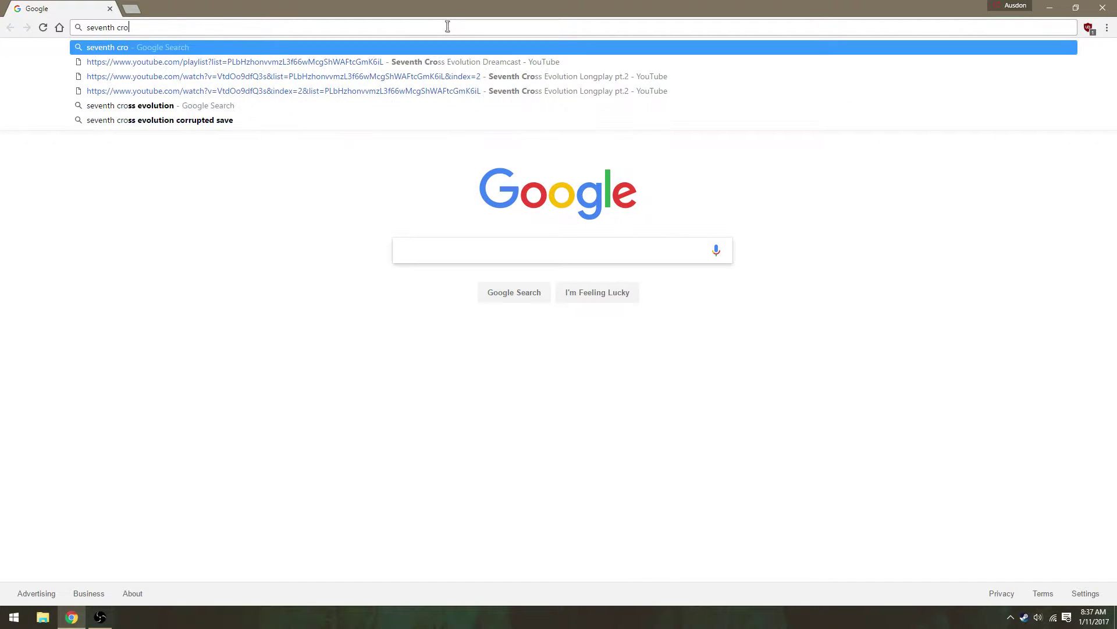
type("ss evolution iso")
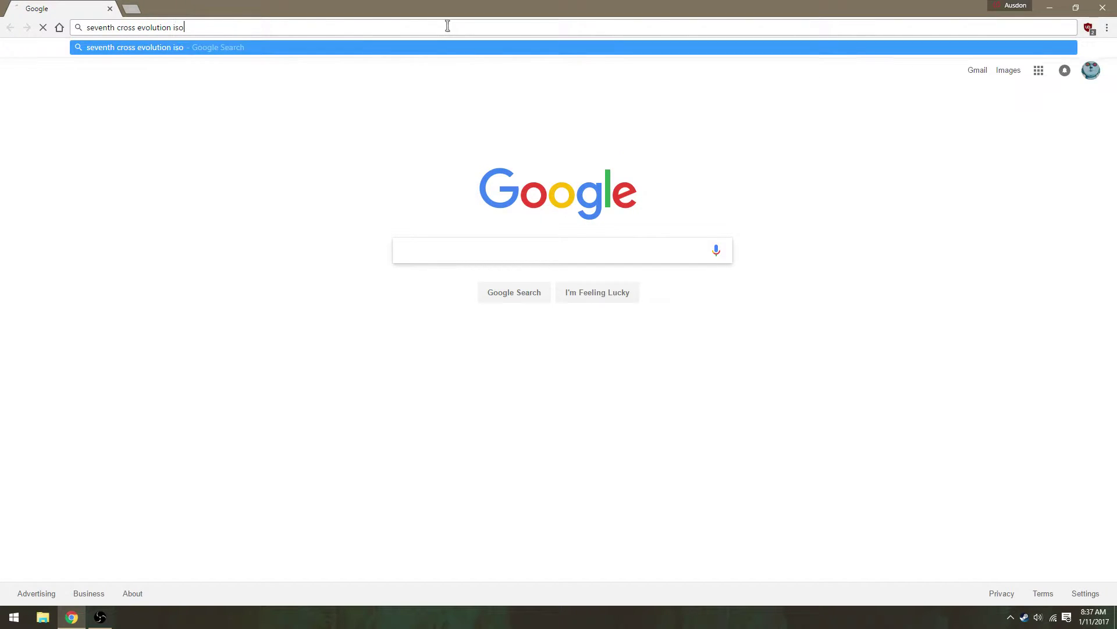
key("Return")
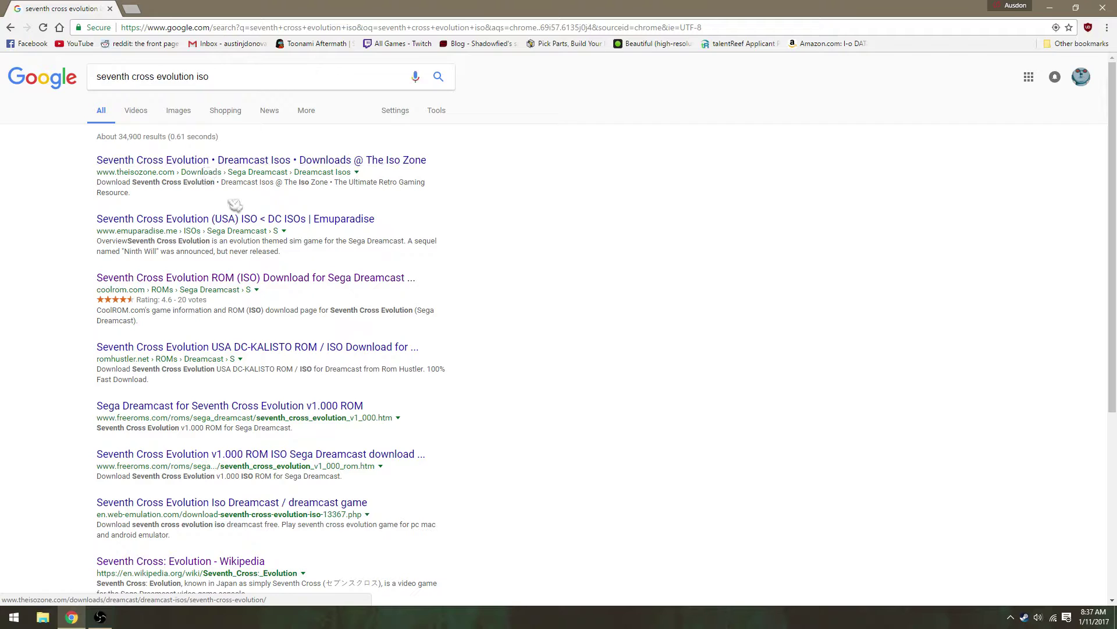
left_click(245, 221)
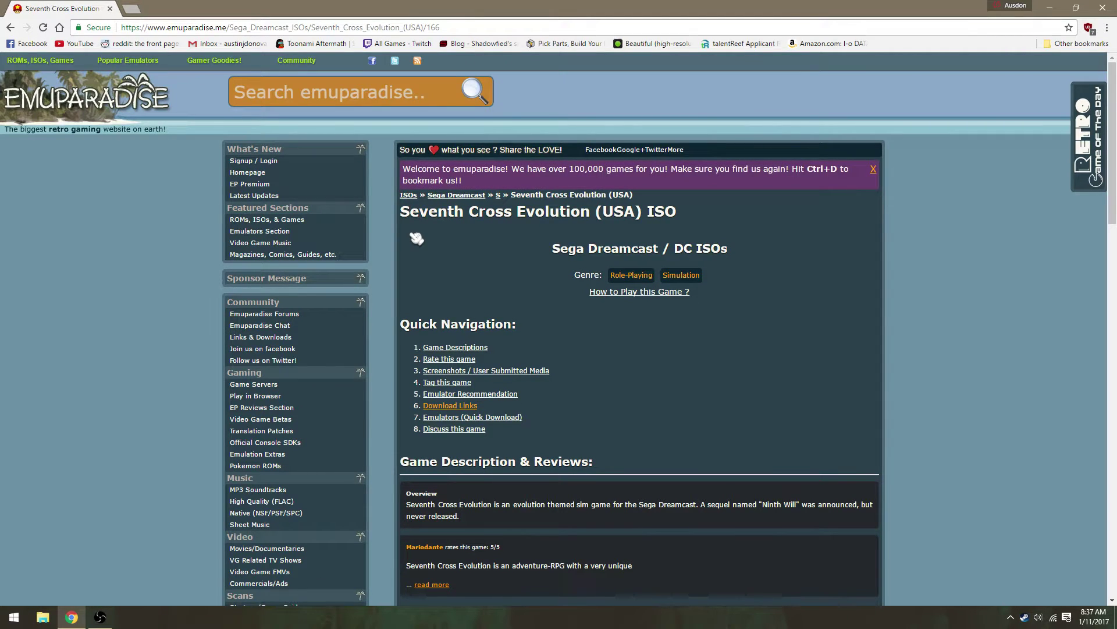
Examine the direct download links for Seventh Cross Evolution (USA) and compare their CDI and GDI file types.
scroll(493, 309, "down", 12)
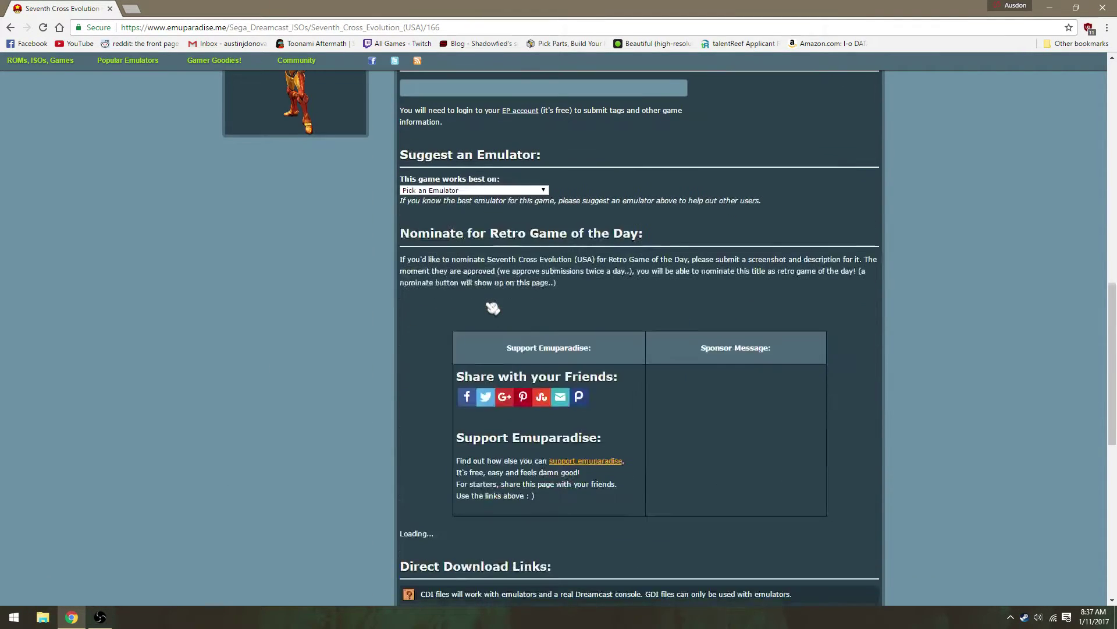
scroll(493, 309, "down", 7)
left_click(533, 249)
left_click(11, 28)
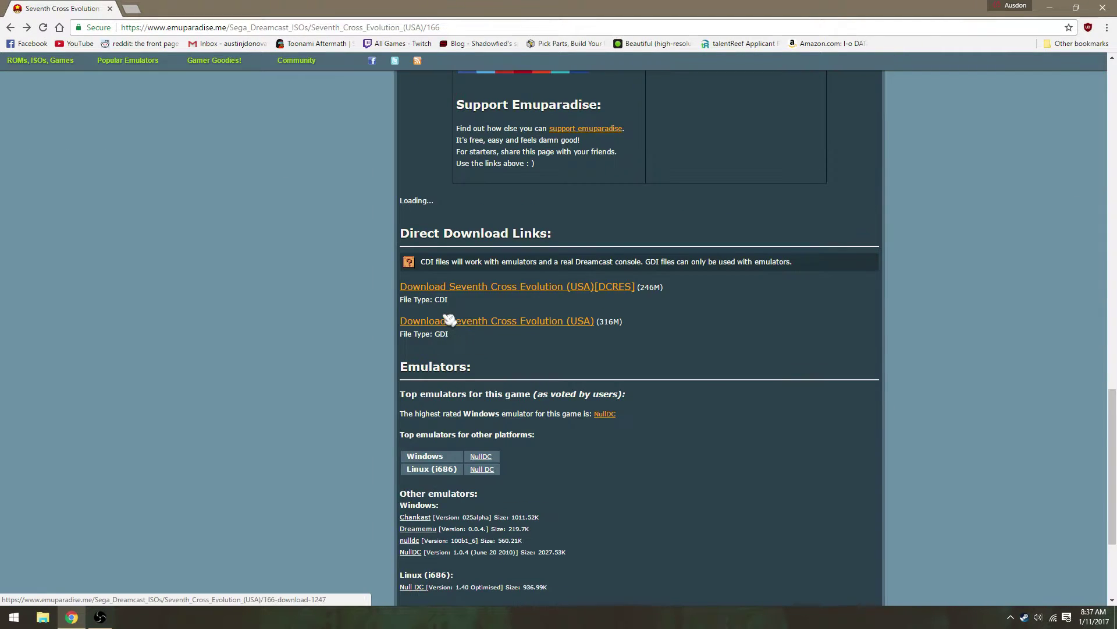
double_click(440, 299)
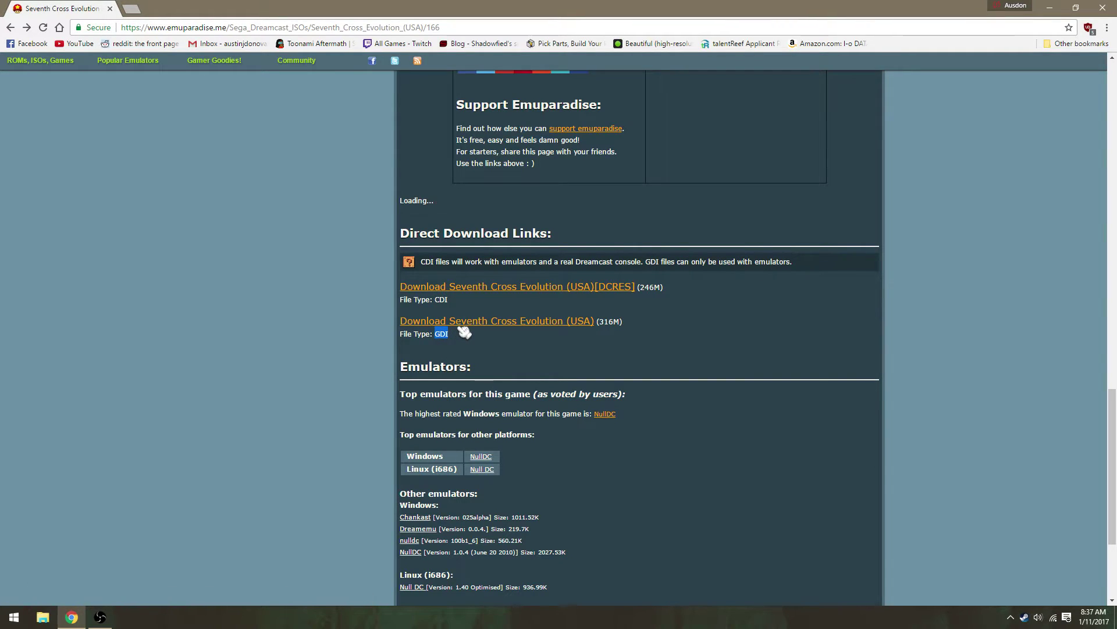
double_click(441, 299)
Start downloading the CDI version, Seventh Cross Evolution (USA)[DCRES], and cancel the running download.
left_click(480, 290)
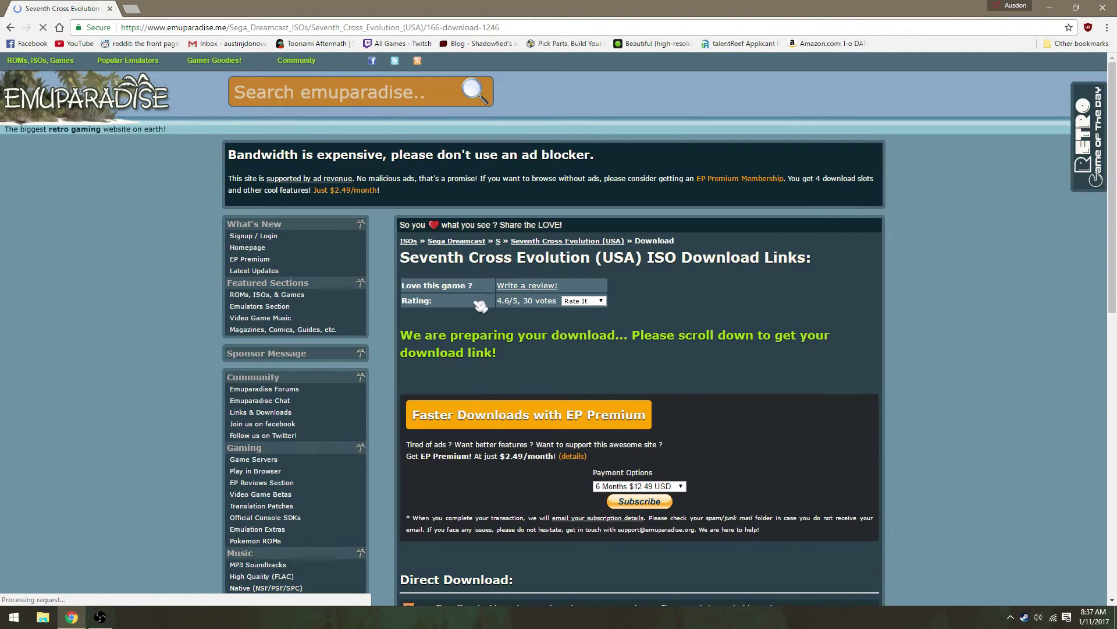
scroll(542, 296, "down", 5)
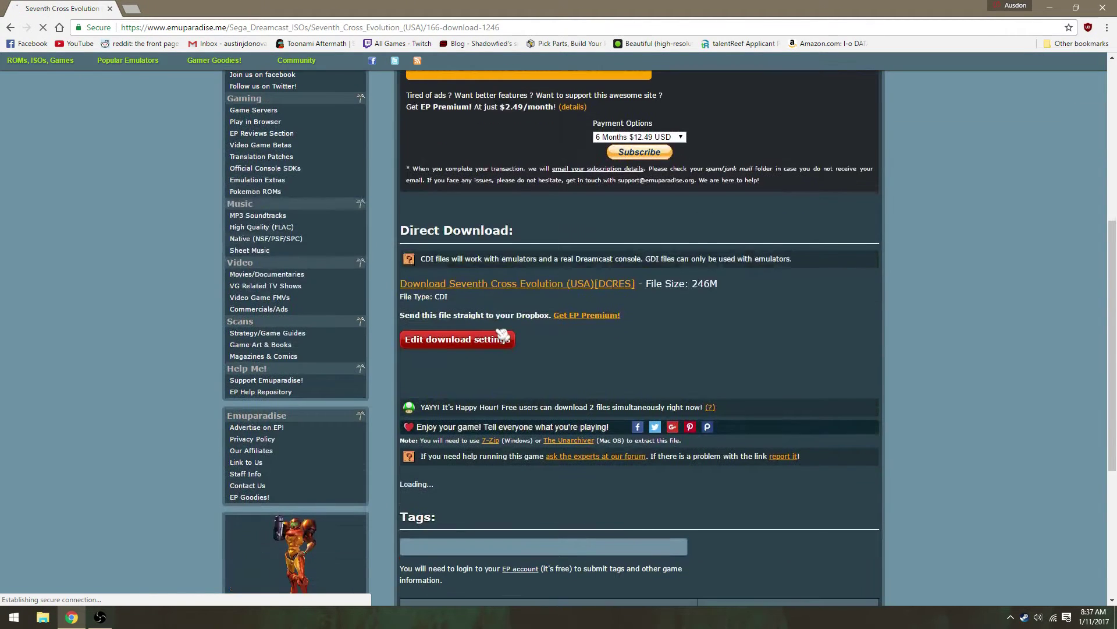
left_click(525, 285)
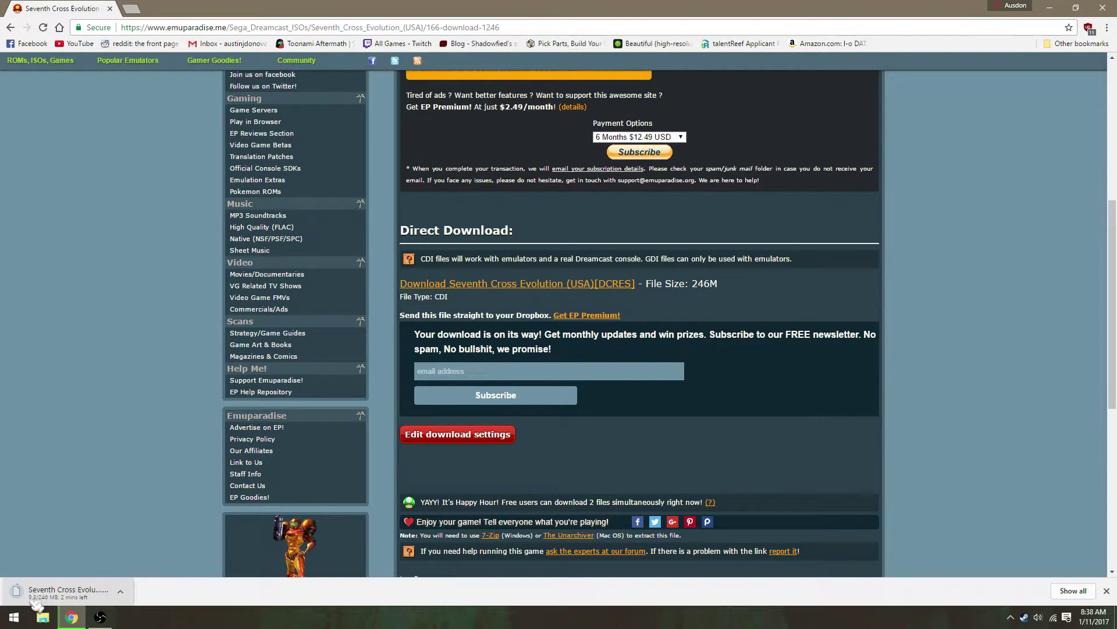
left_click(120, 592)
left_click(137, 574)
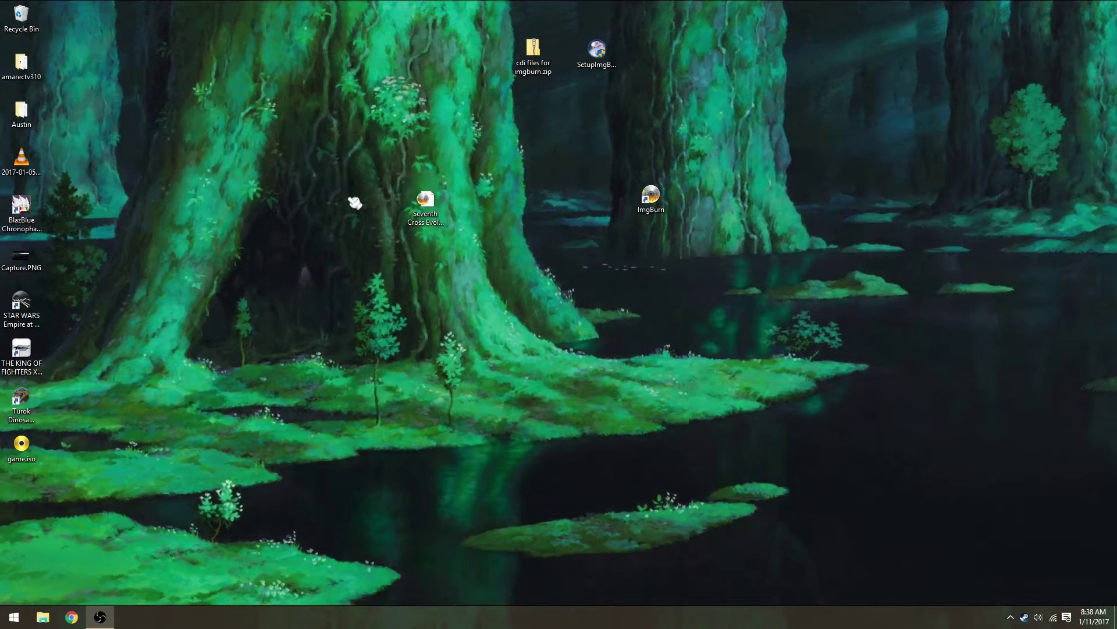
left_click(437, 206)
left_click_drag(437, 208, 650, 198)
left_click_drag(327, 154, 519, 281)
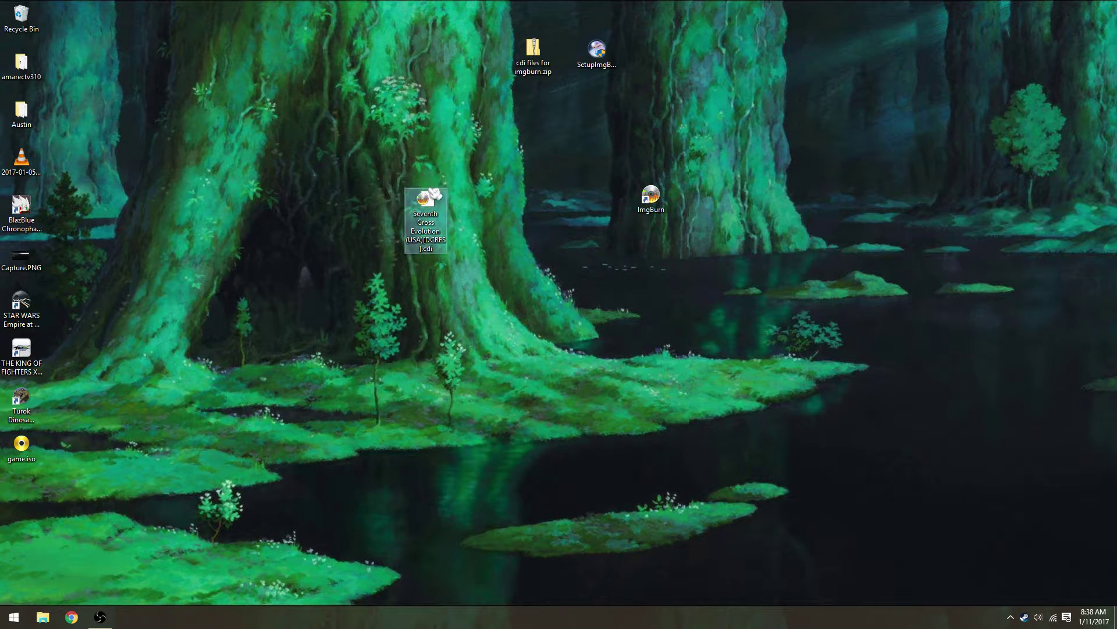
Launch ImgBurn for writing an image file to disc and load Seventh Cross Evolution (USA)[DCRES].cdi from the desktop as the source.
left_click(658, 199)
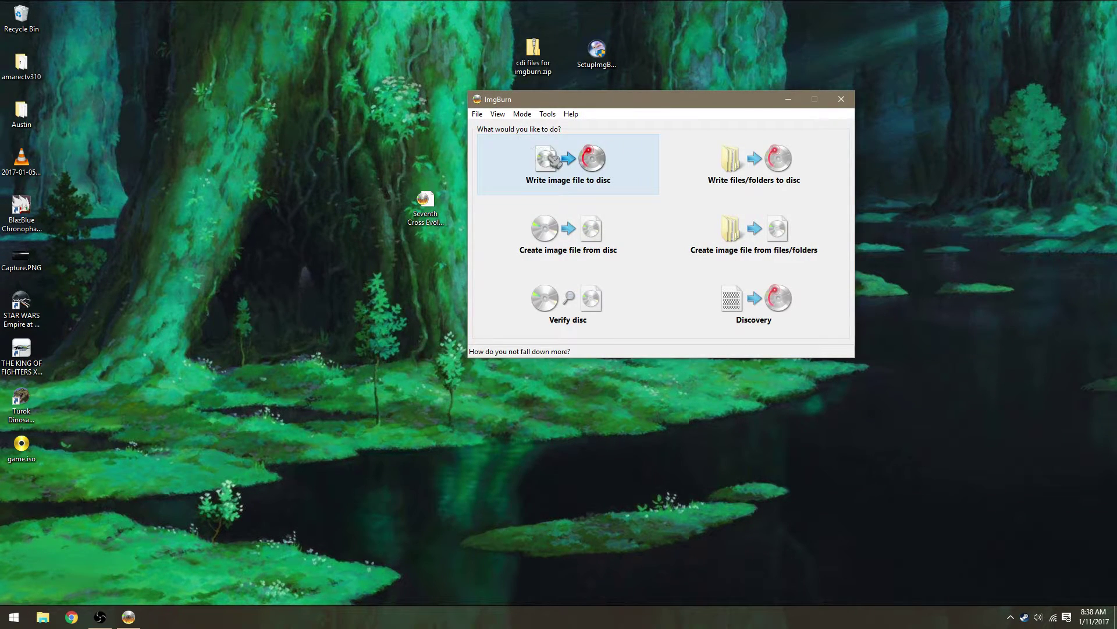
left_click(553, 160)
left_click(485, 116)
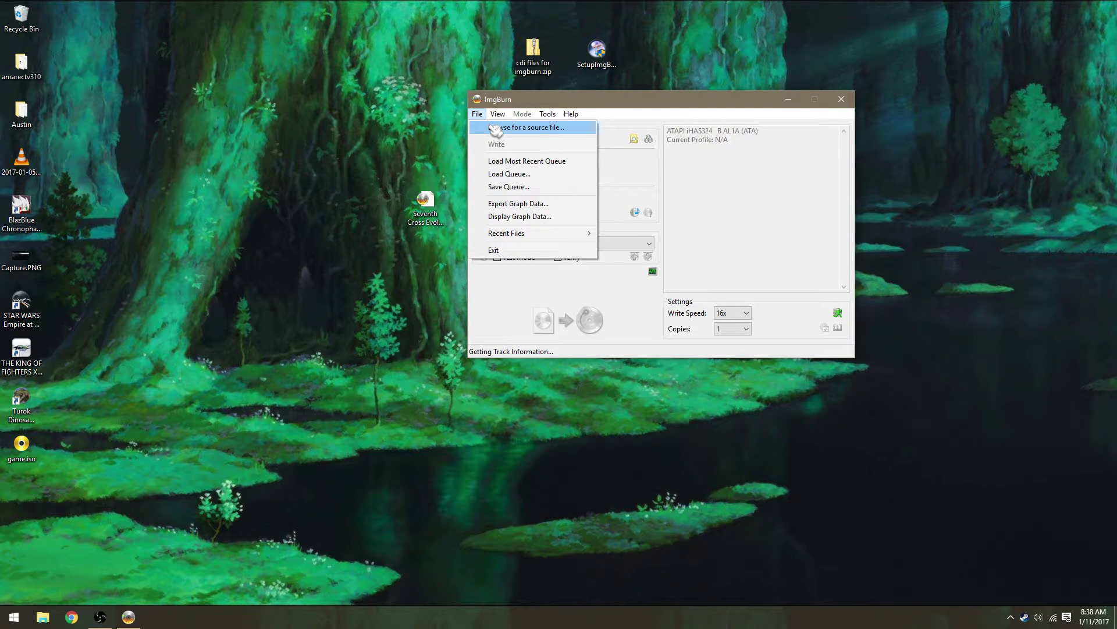
left_click(498, 129)
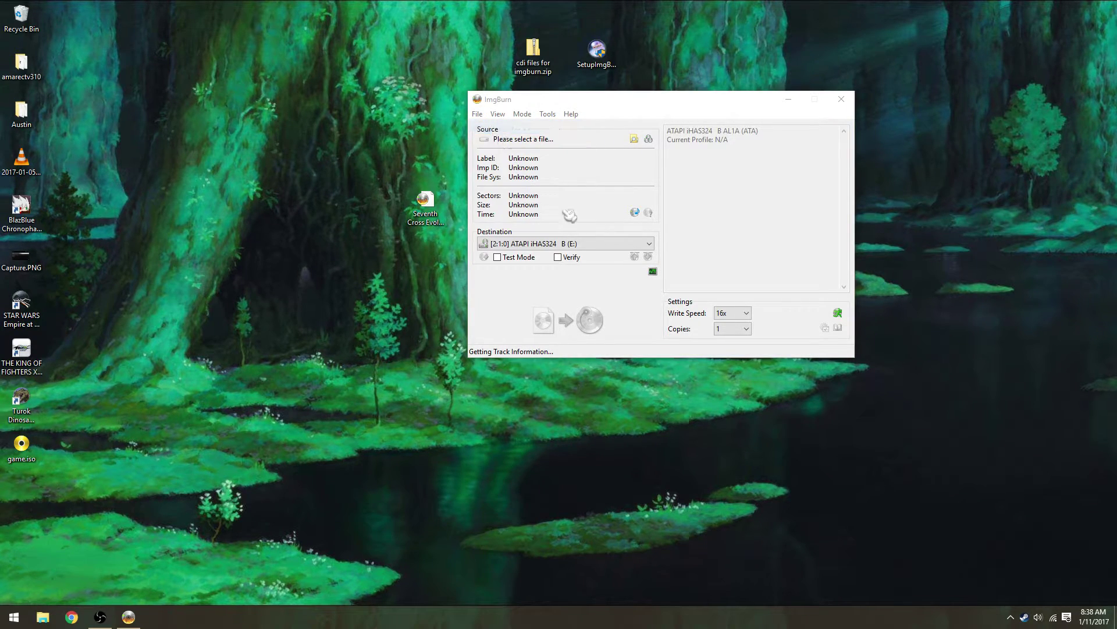
double_click(855, 224)
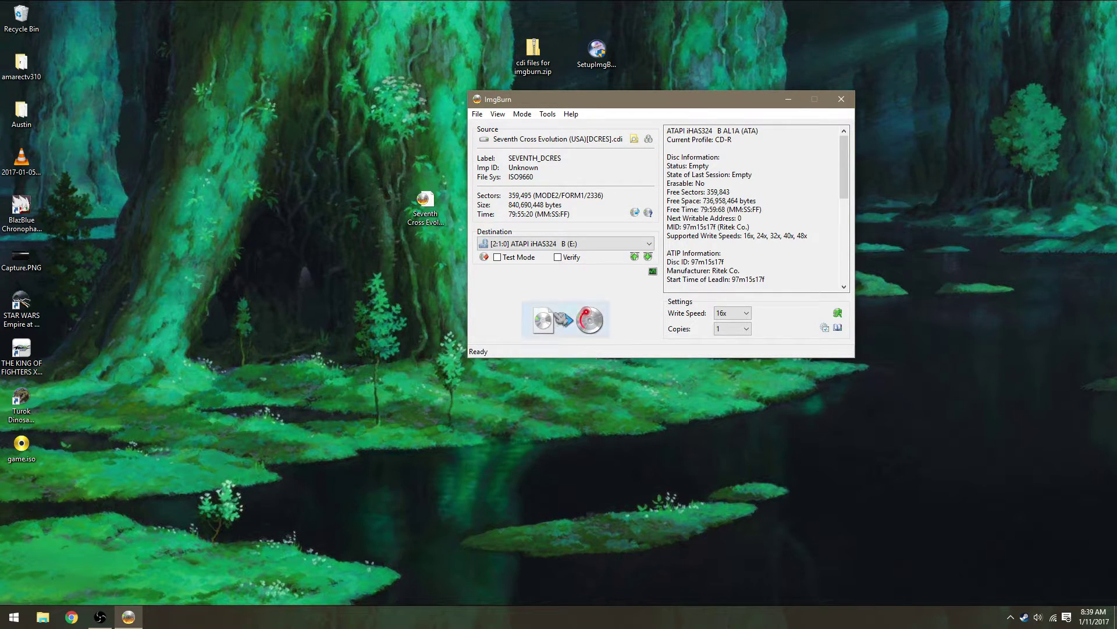
Burn the loaded CDI image to the CD-R in drive E: at 16x and close ImgBurn once the write finishes.
left_click(588, 320)
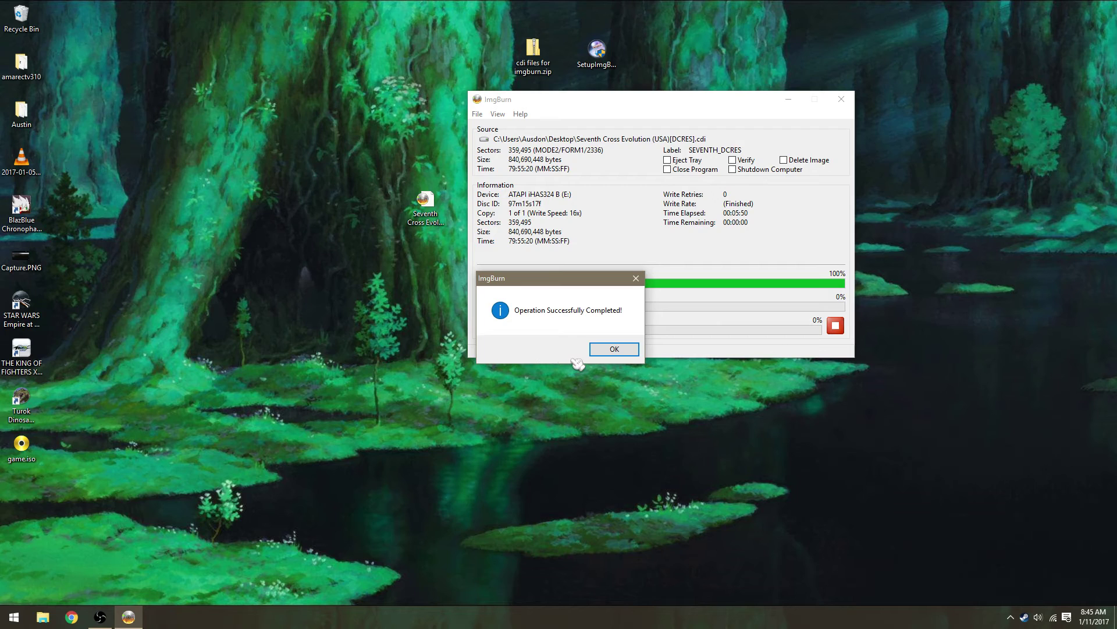
left_click(618, 352)
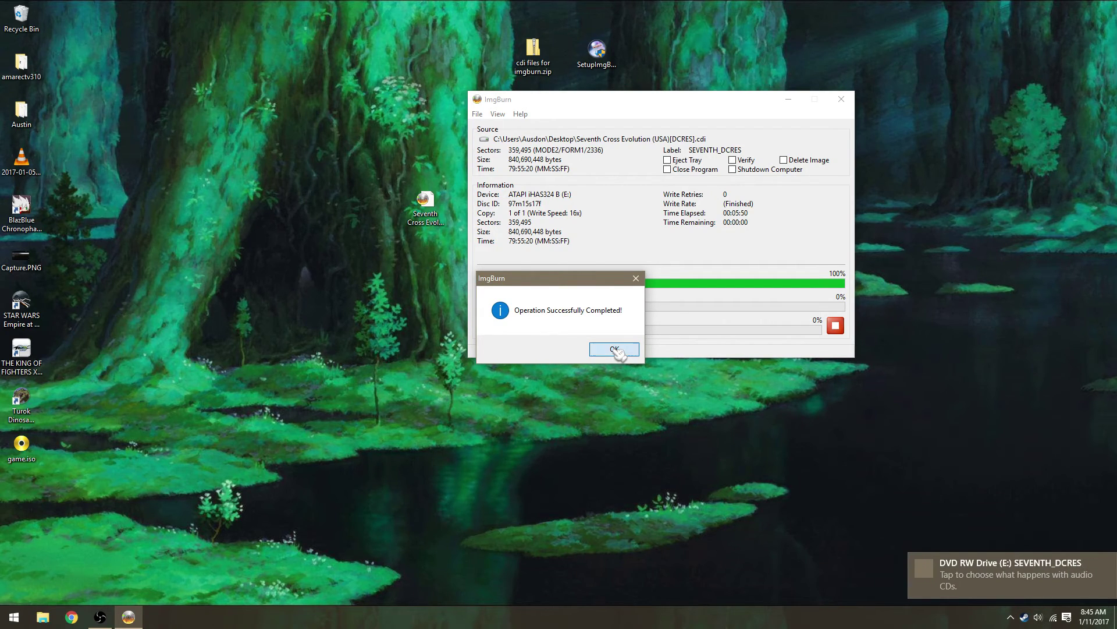
left_click(853, 102)
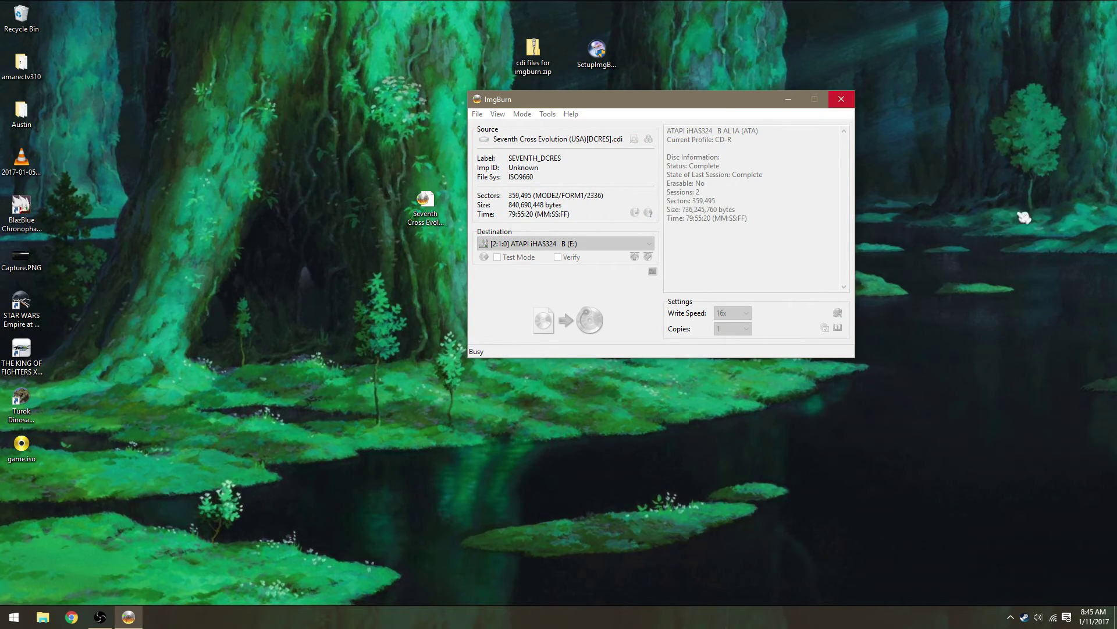
left_click(998, 198)
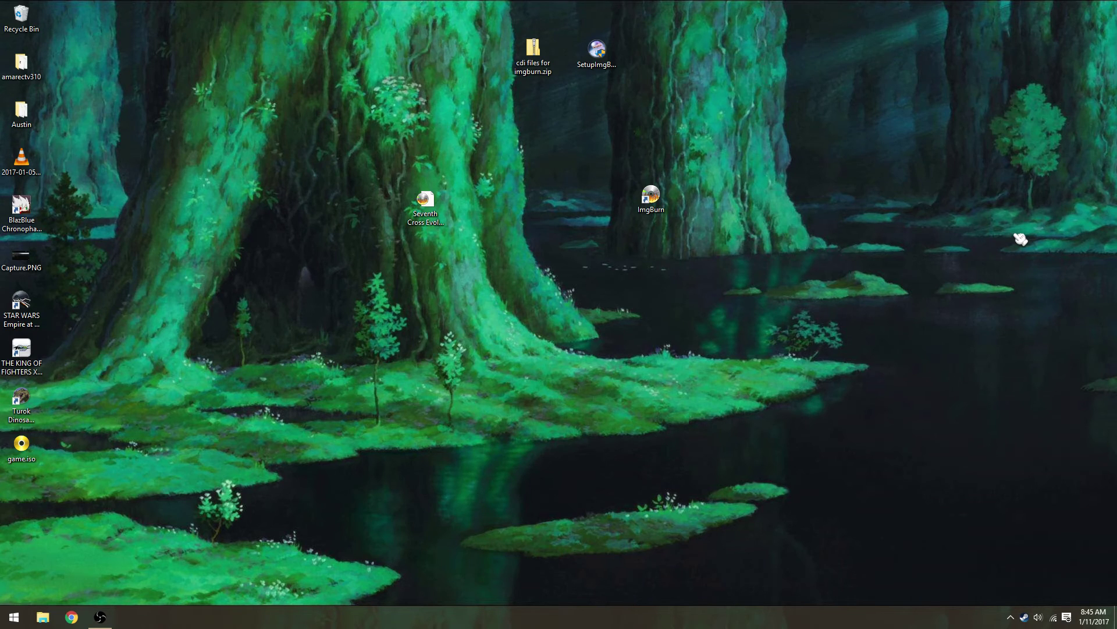
left_click(109, 621)
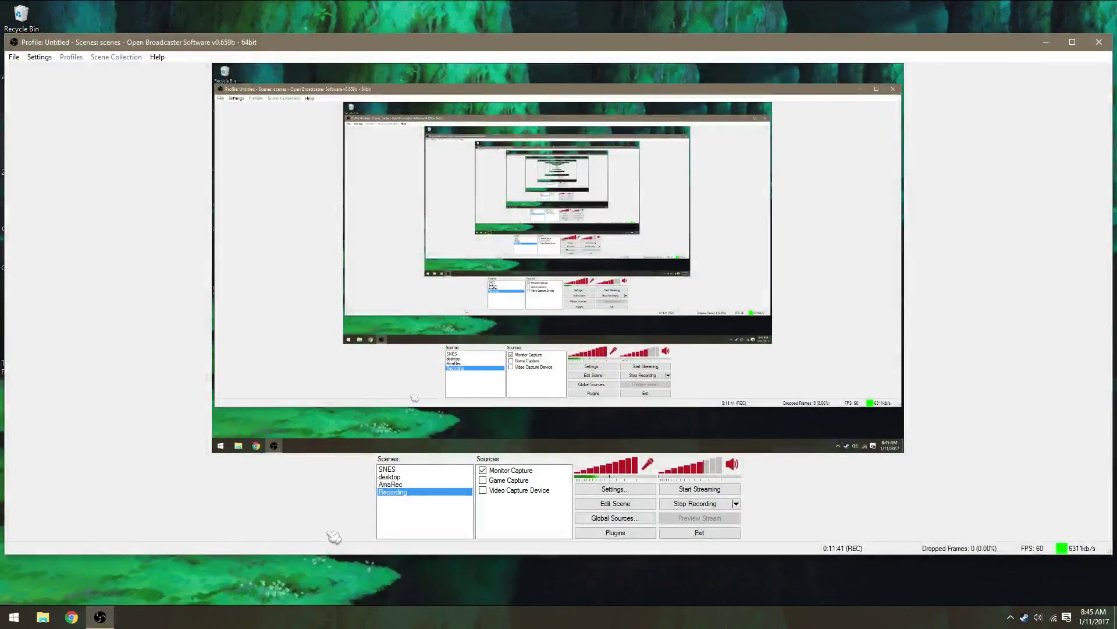